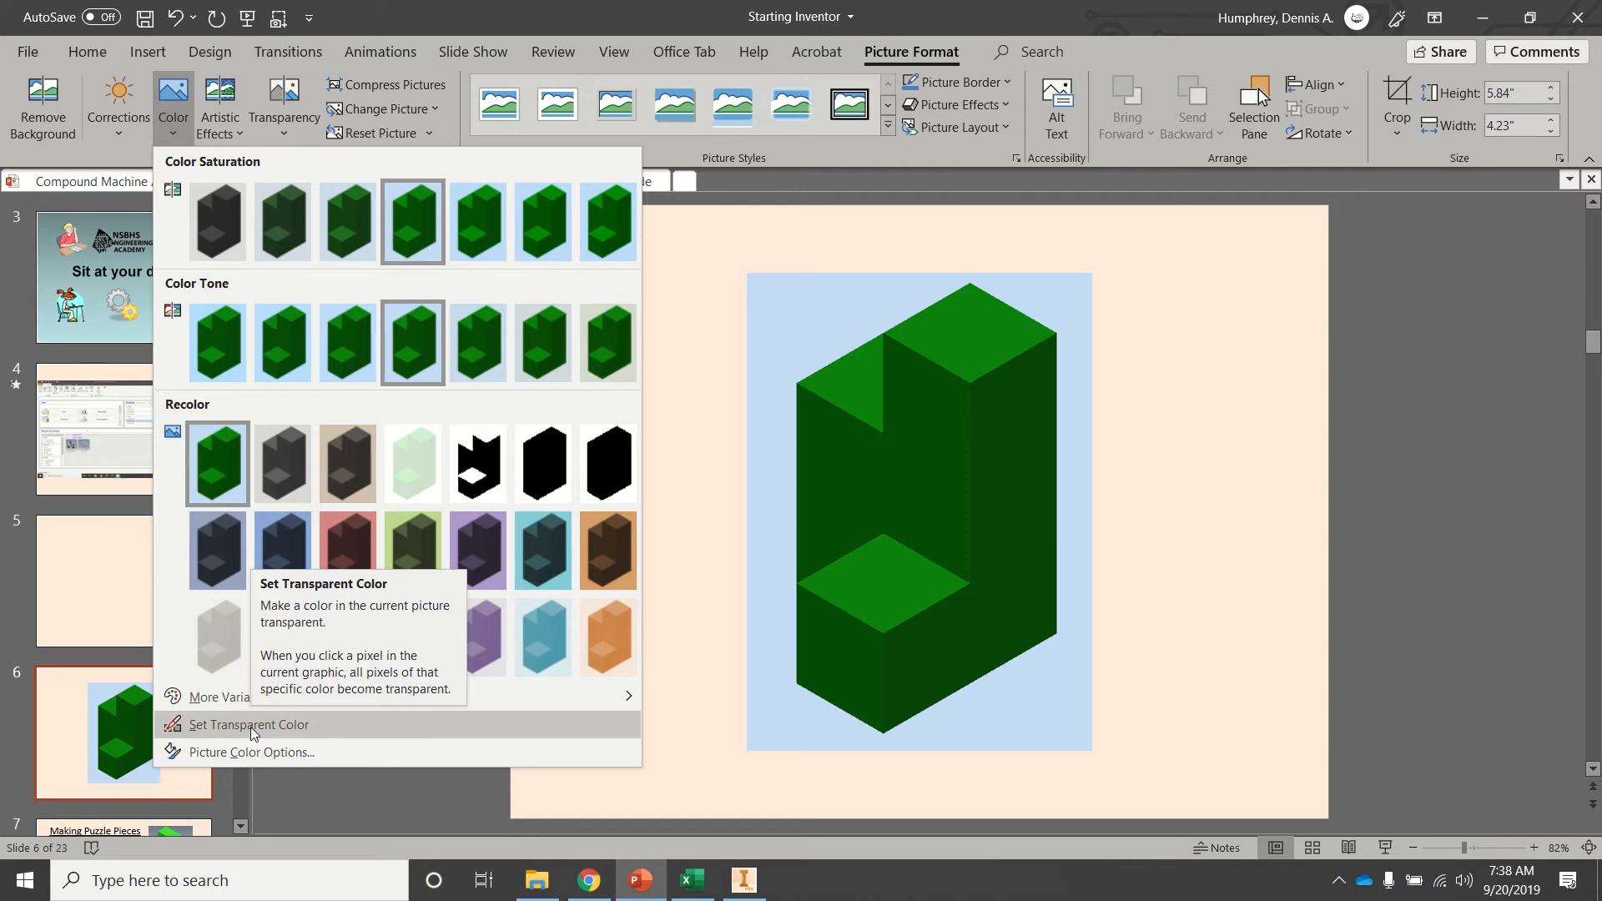
Make the picture's light blue background transparent with Set Transparent Color.
click(251, 725)
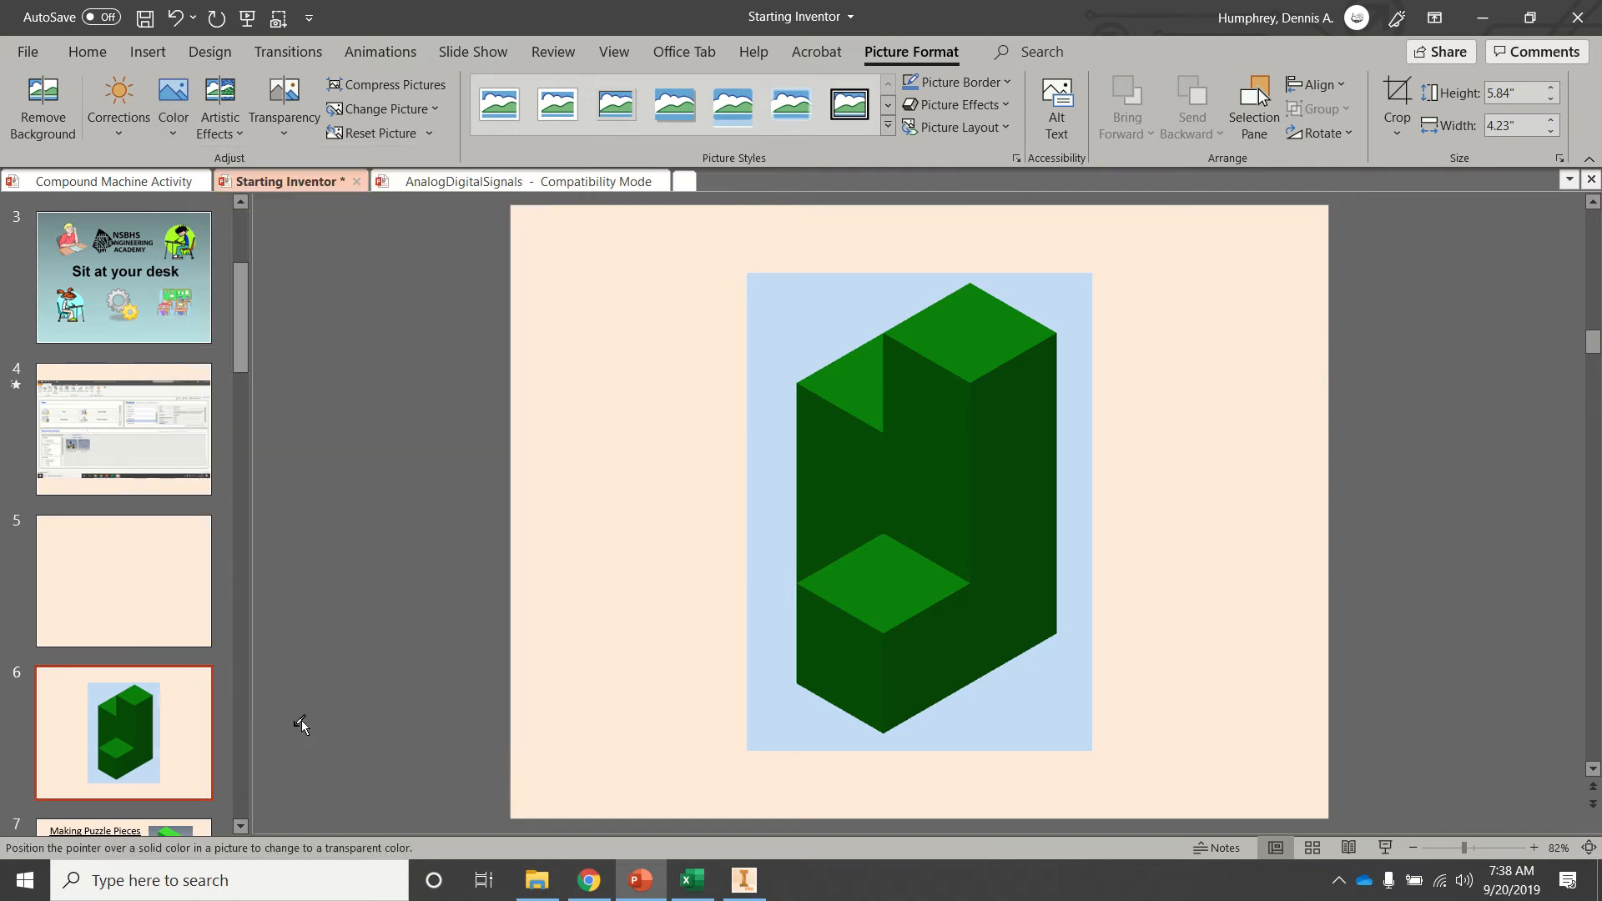
click(788, 715)
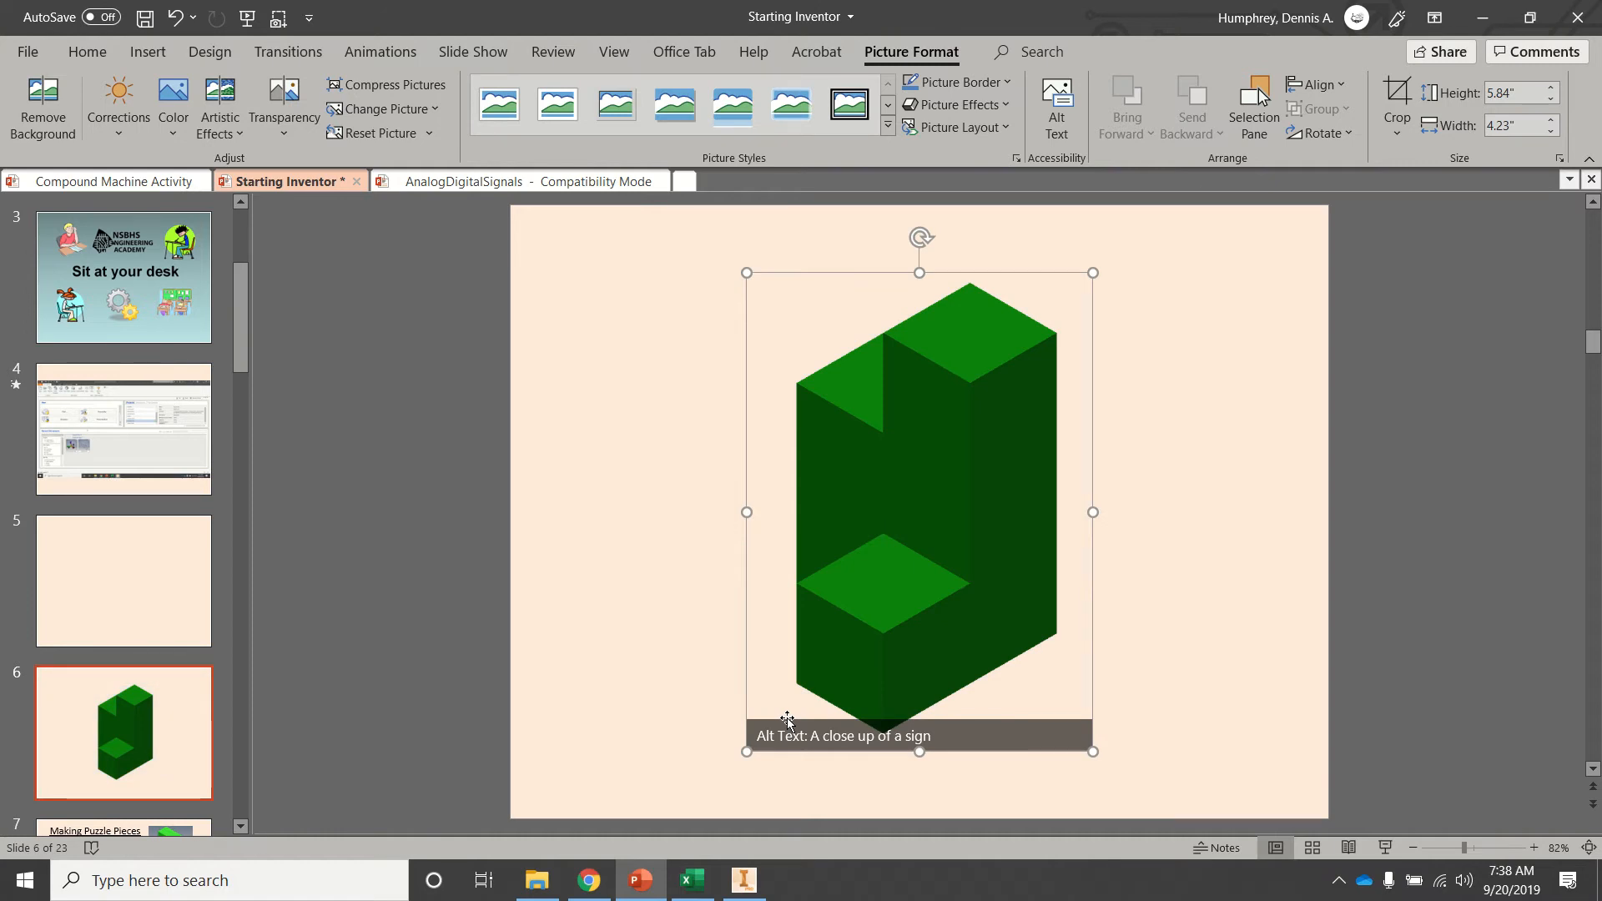
click(590, 526)
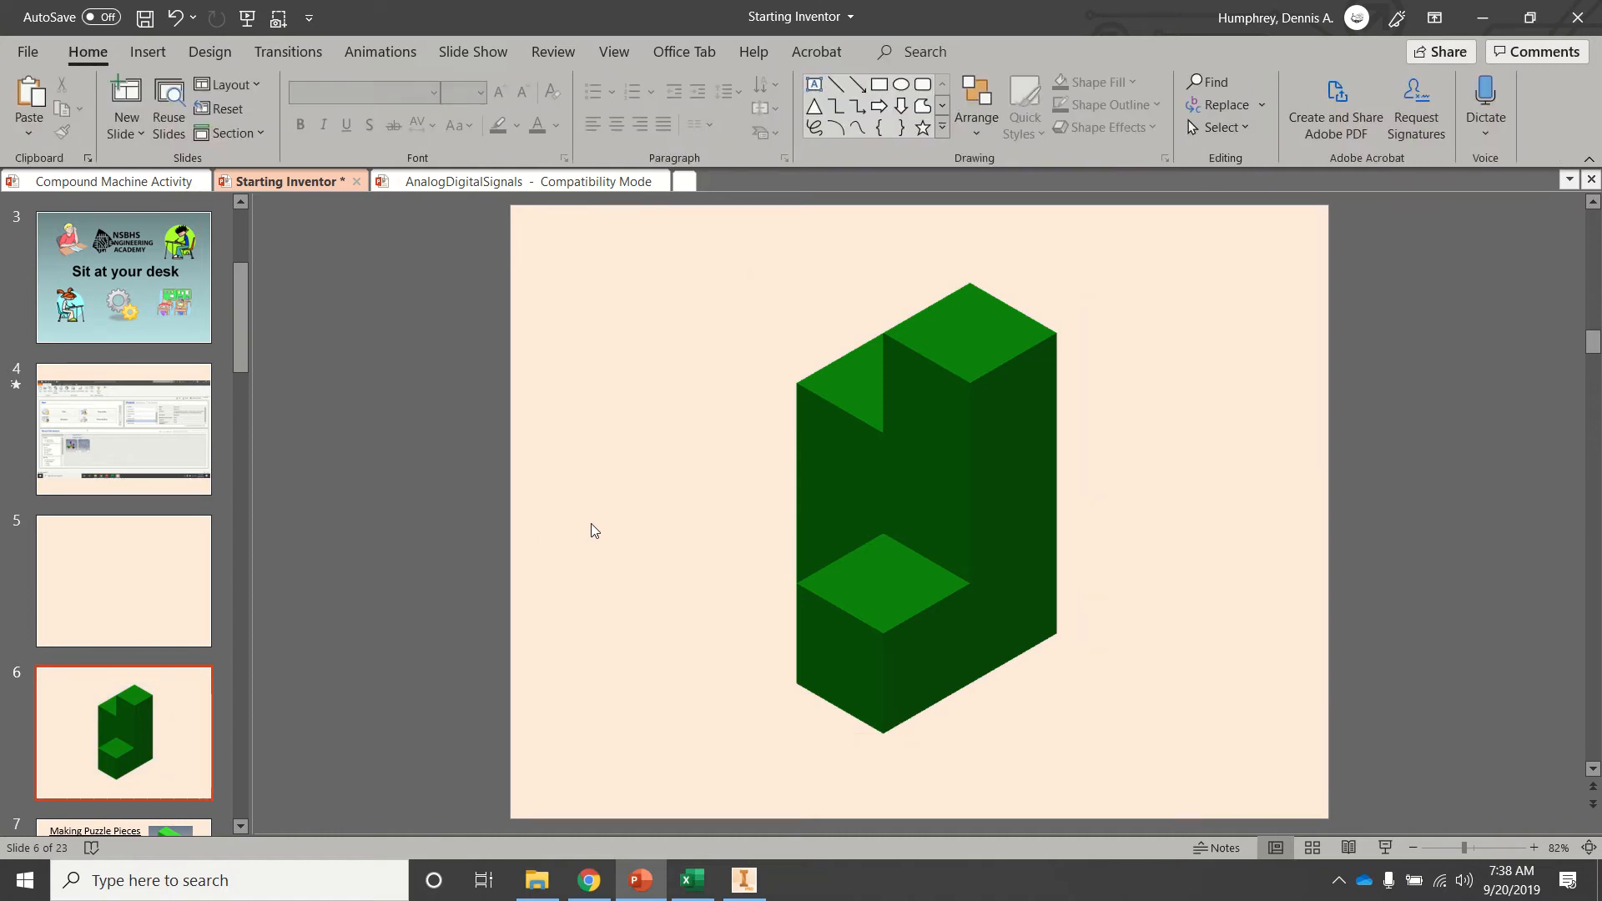
Shrink the green block picture to about 4.59 × 3.32 in and move it to the slide's left side.
click(885, 706)
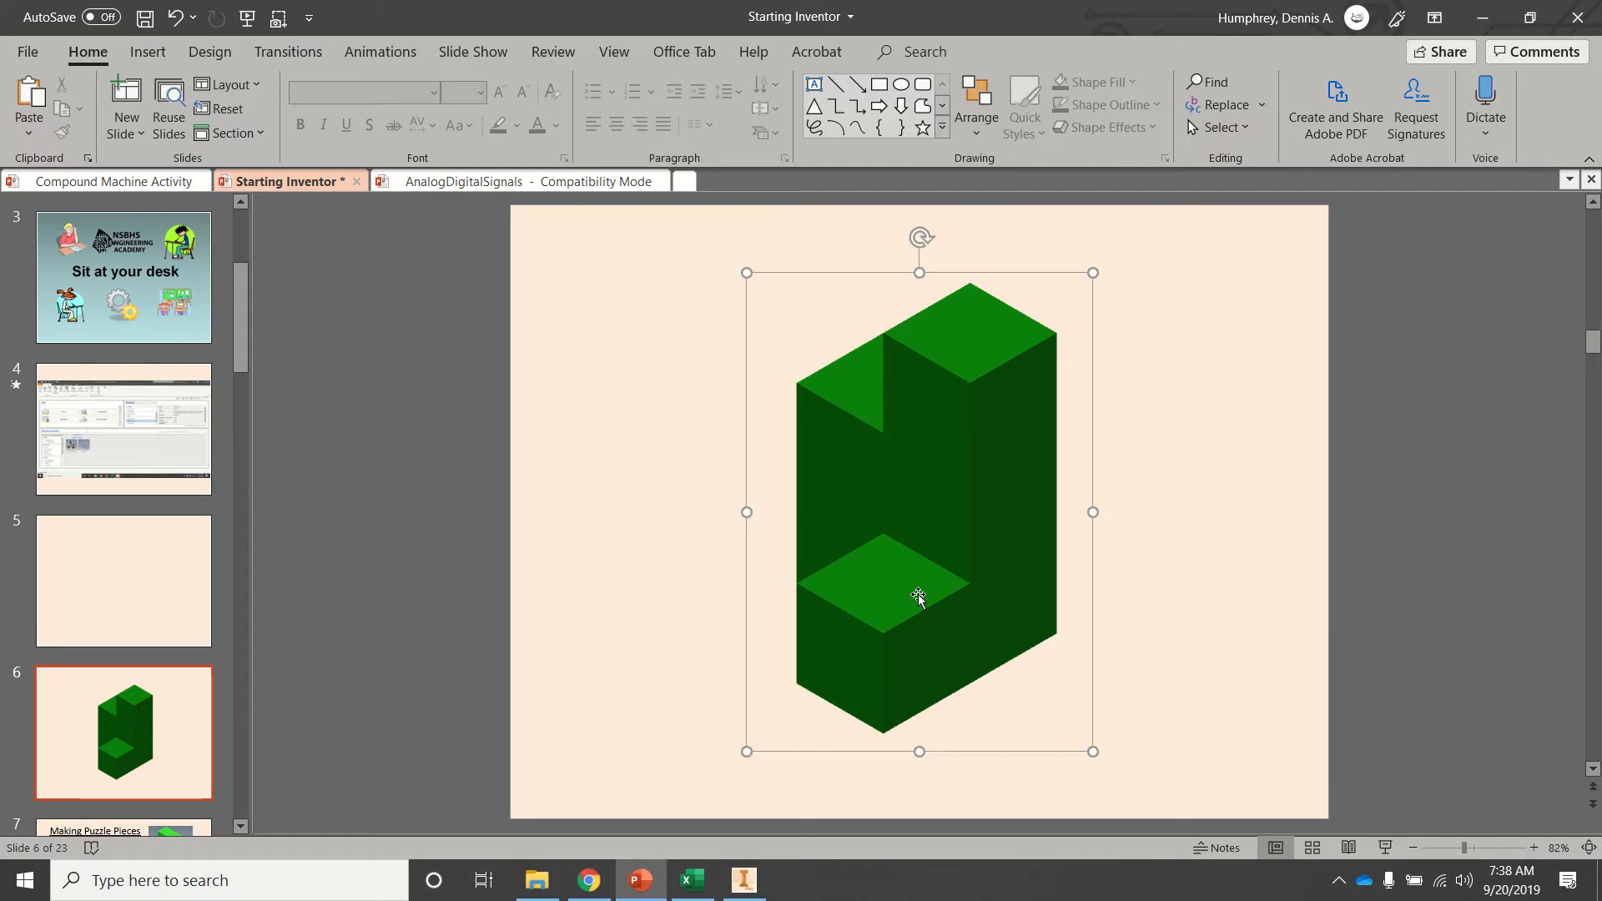
drag(747, 749, 826, 650)
drag(912, 537, 594, 575)
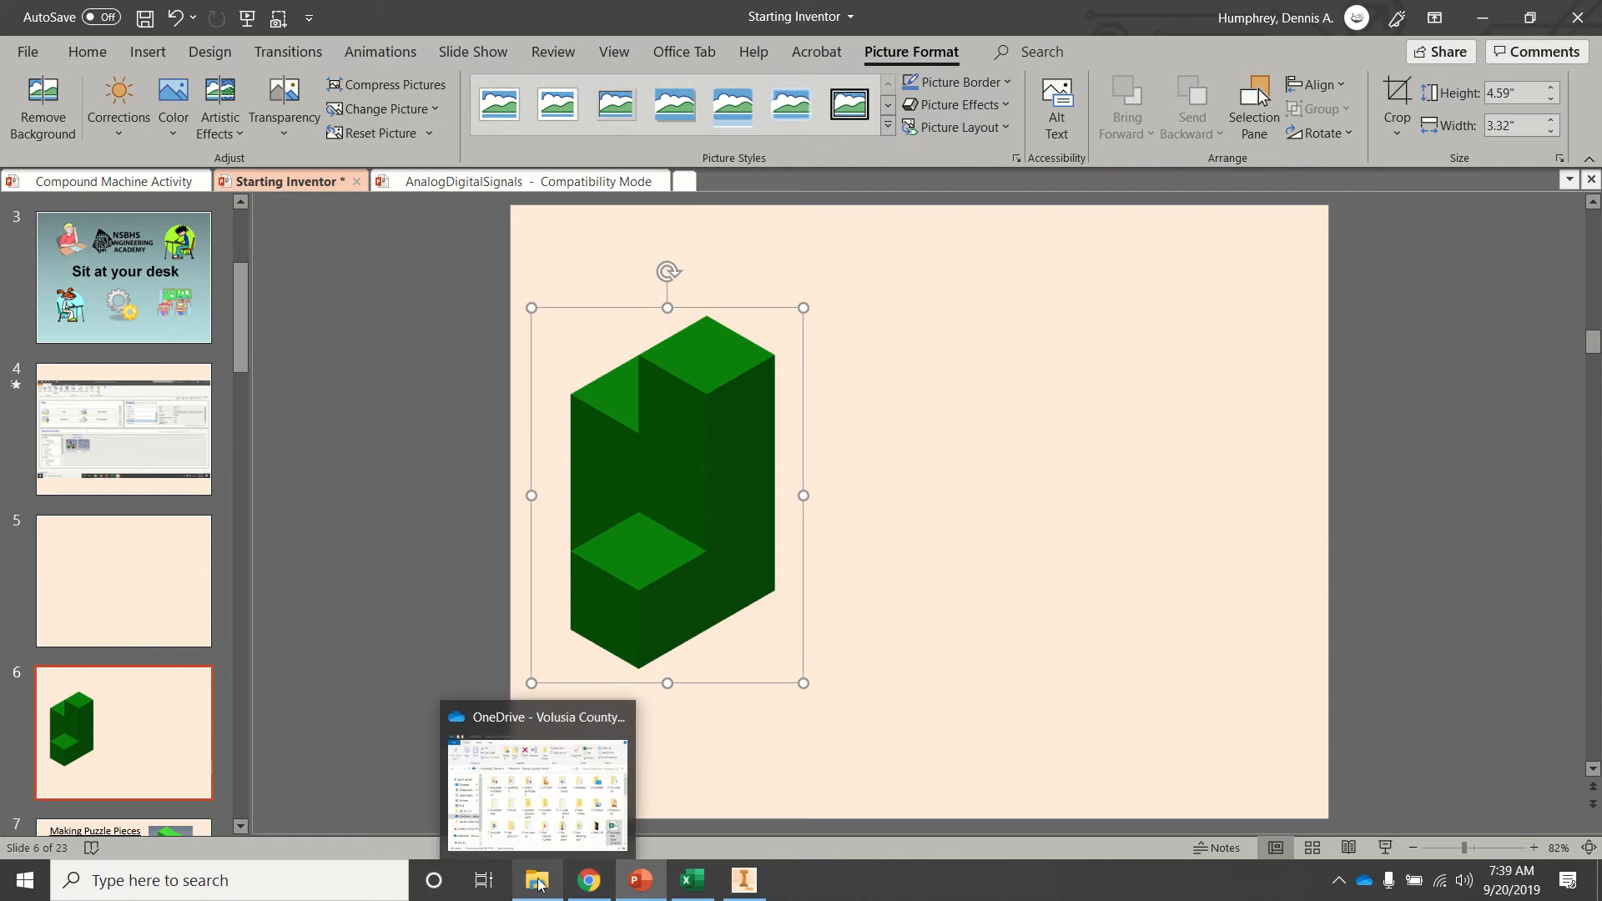
Bring up the green drawing sheet in Inventor, then return to the presentation slide.
click(744, 881)
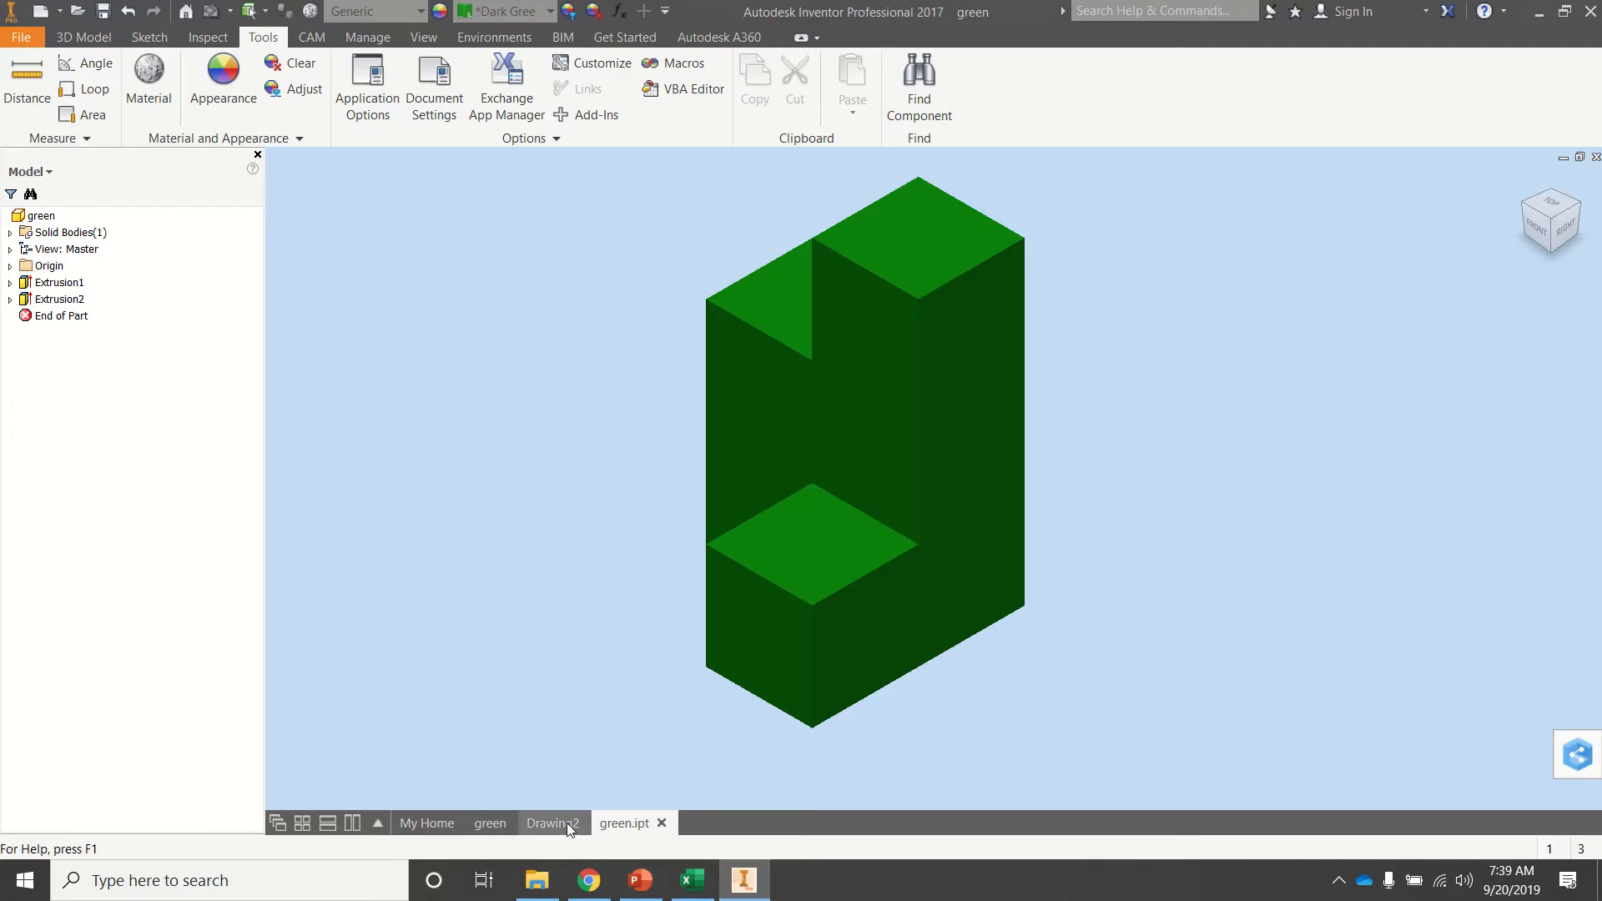
click(566, 823)
click(491, 823)
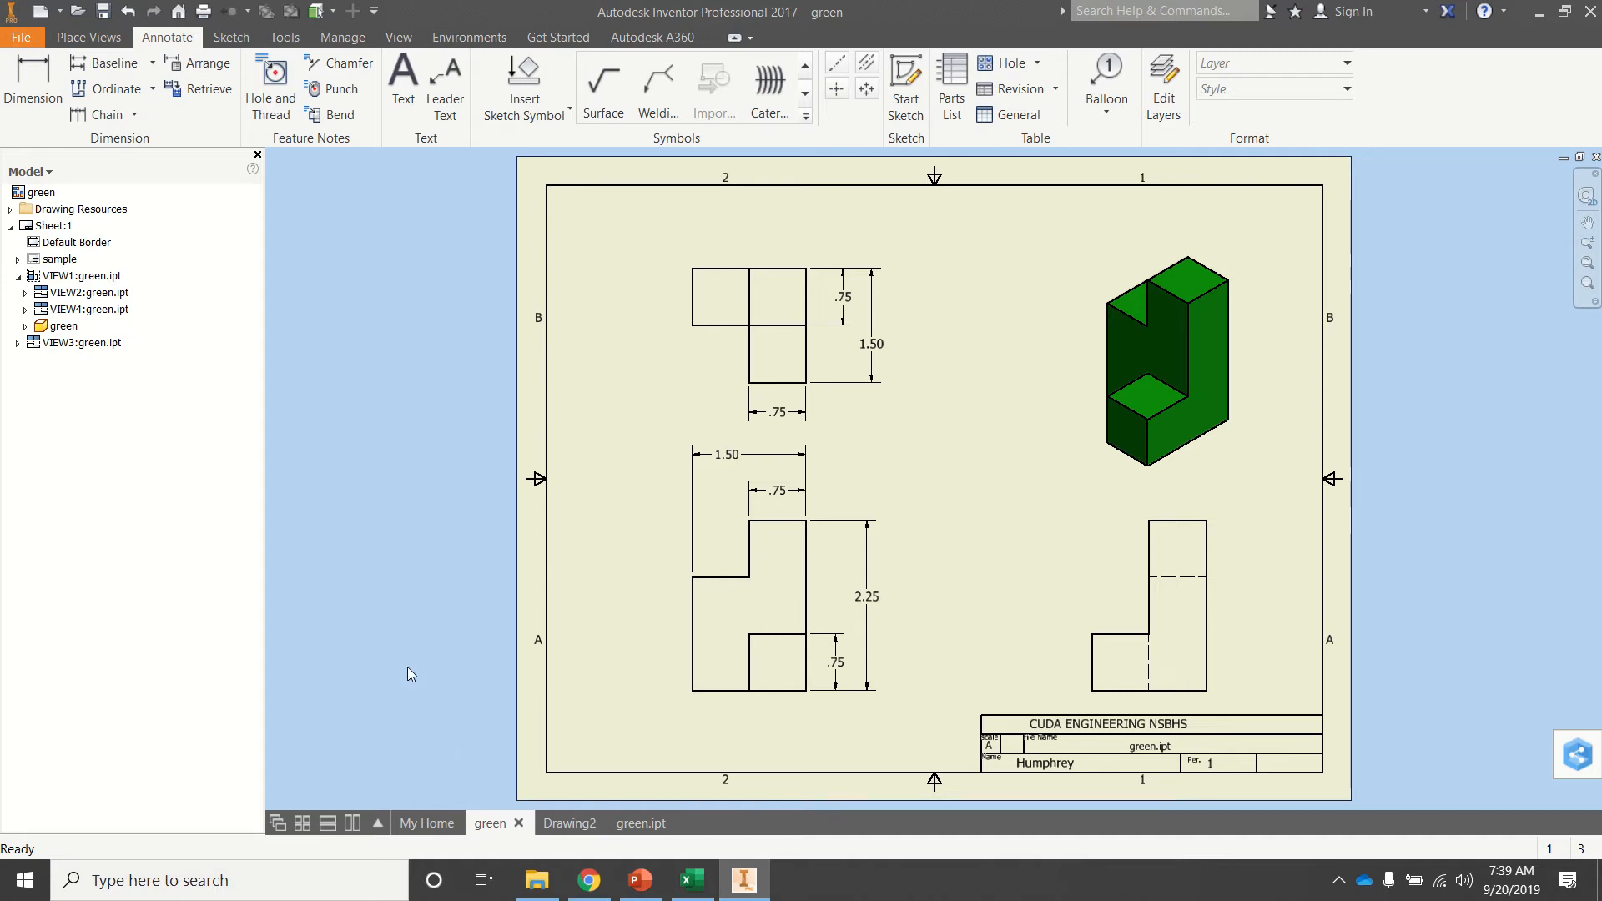
click(640, 879)
click(828, 598)
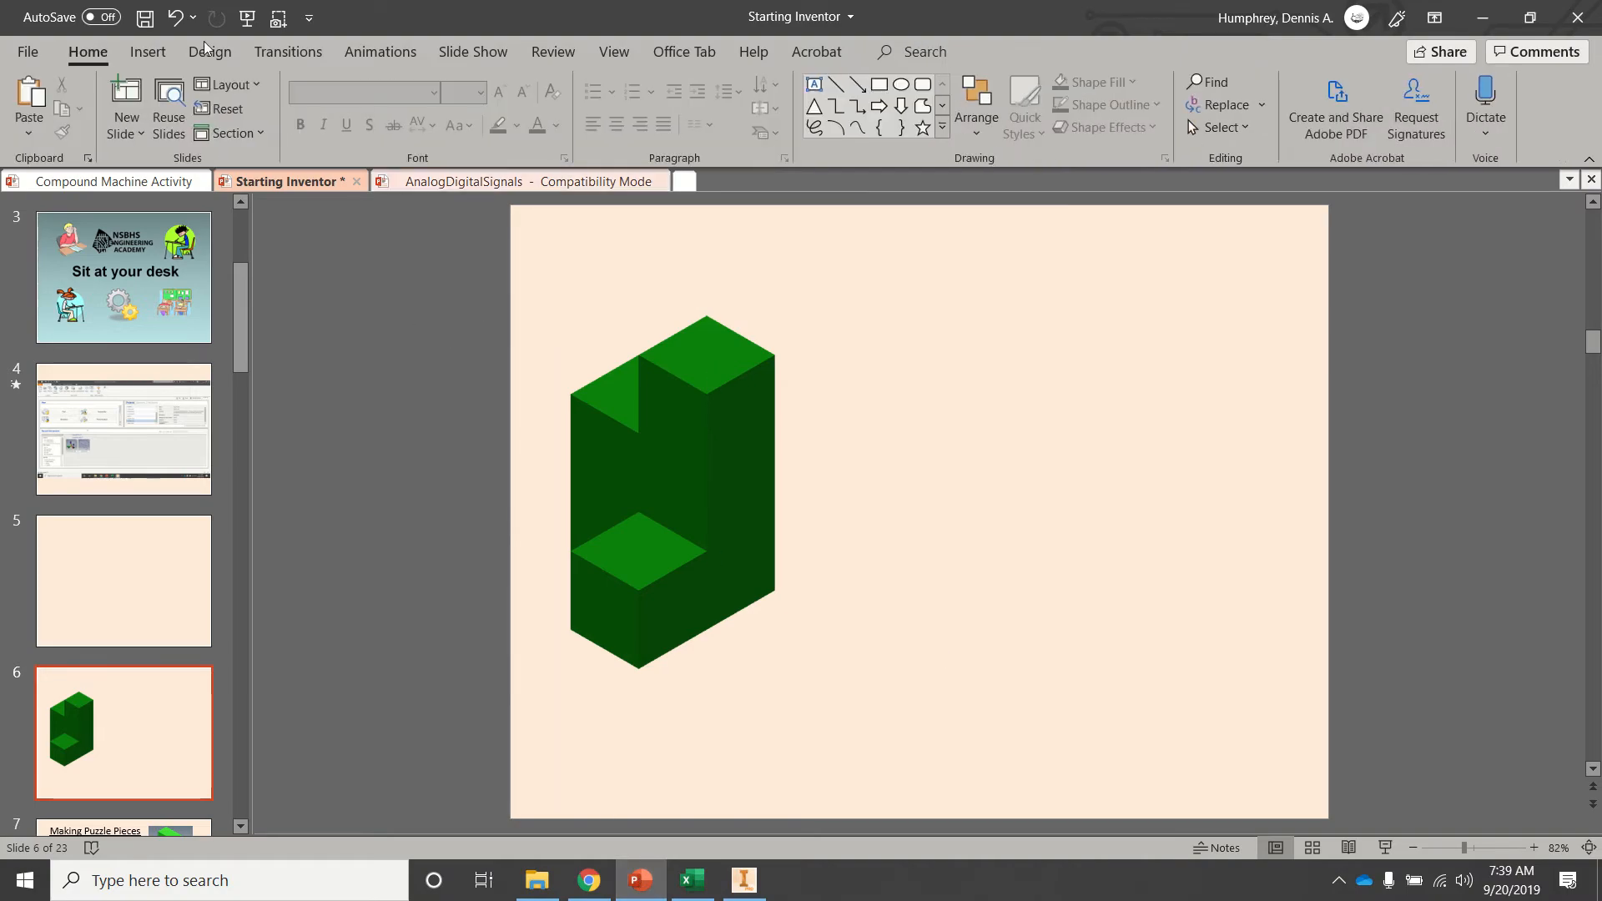
mouse_move(280, 23)
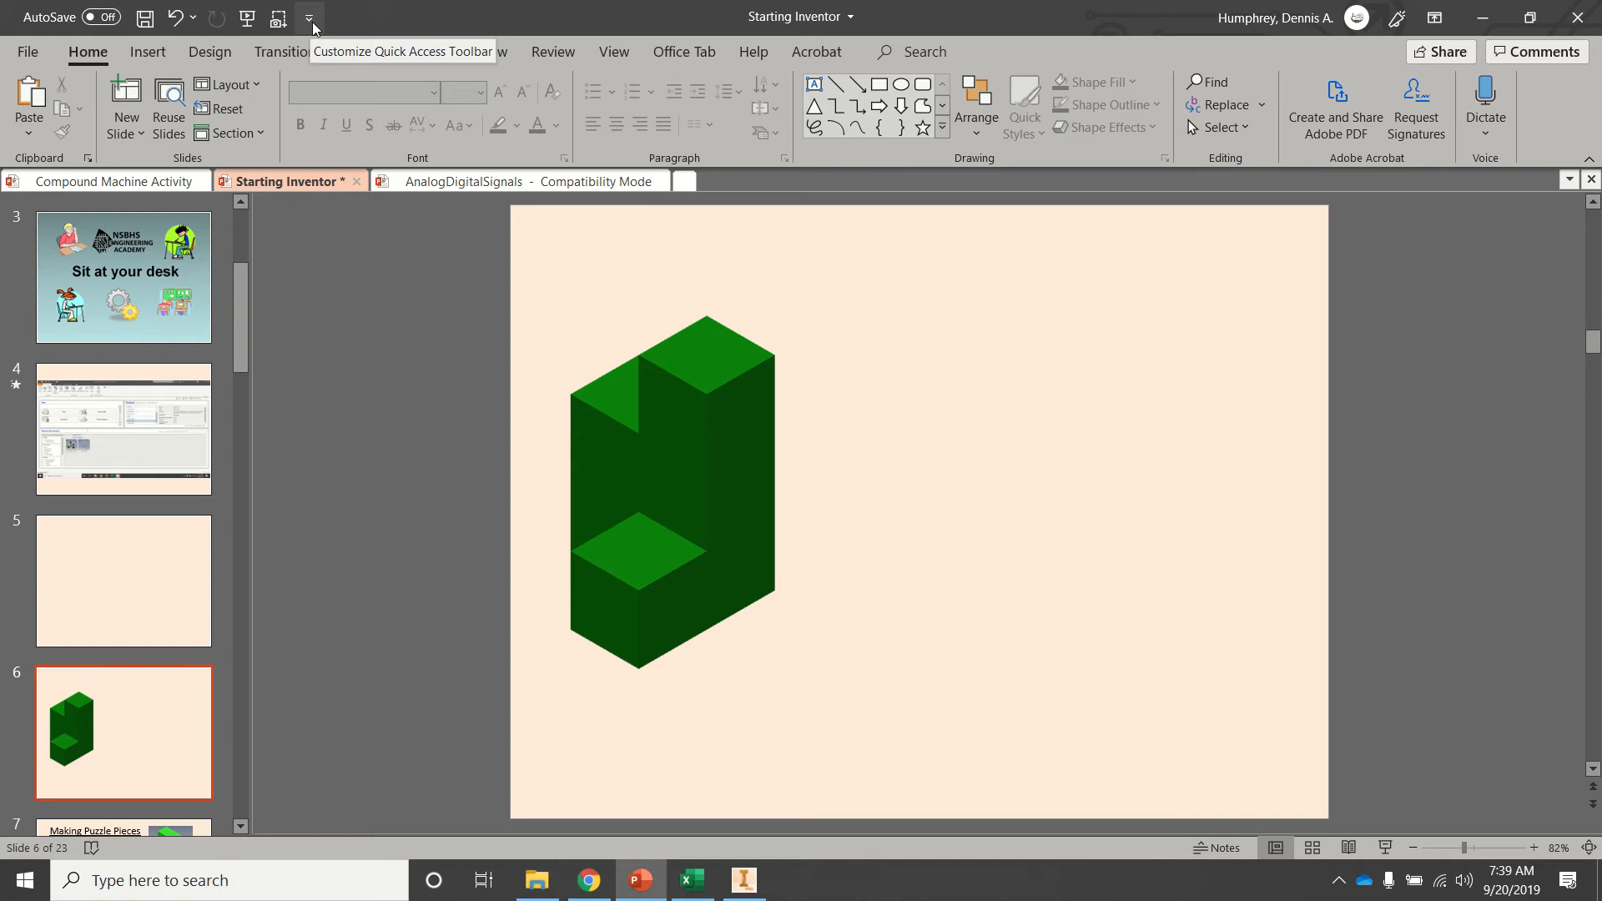
click(310, 20)
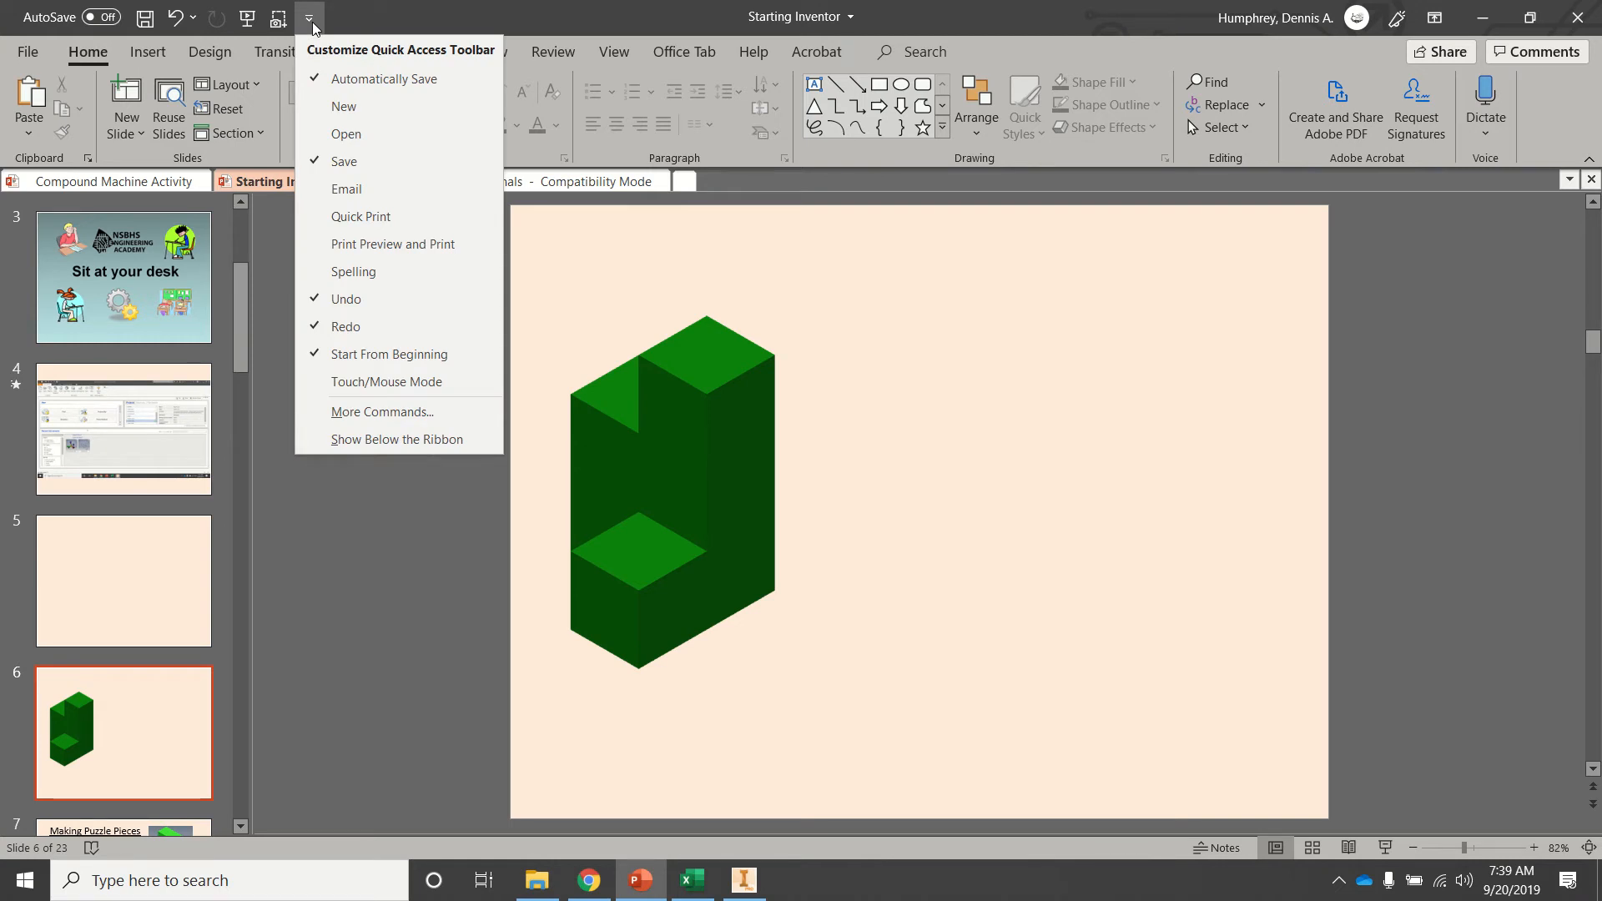
click(340, 530)
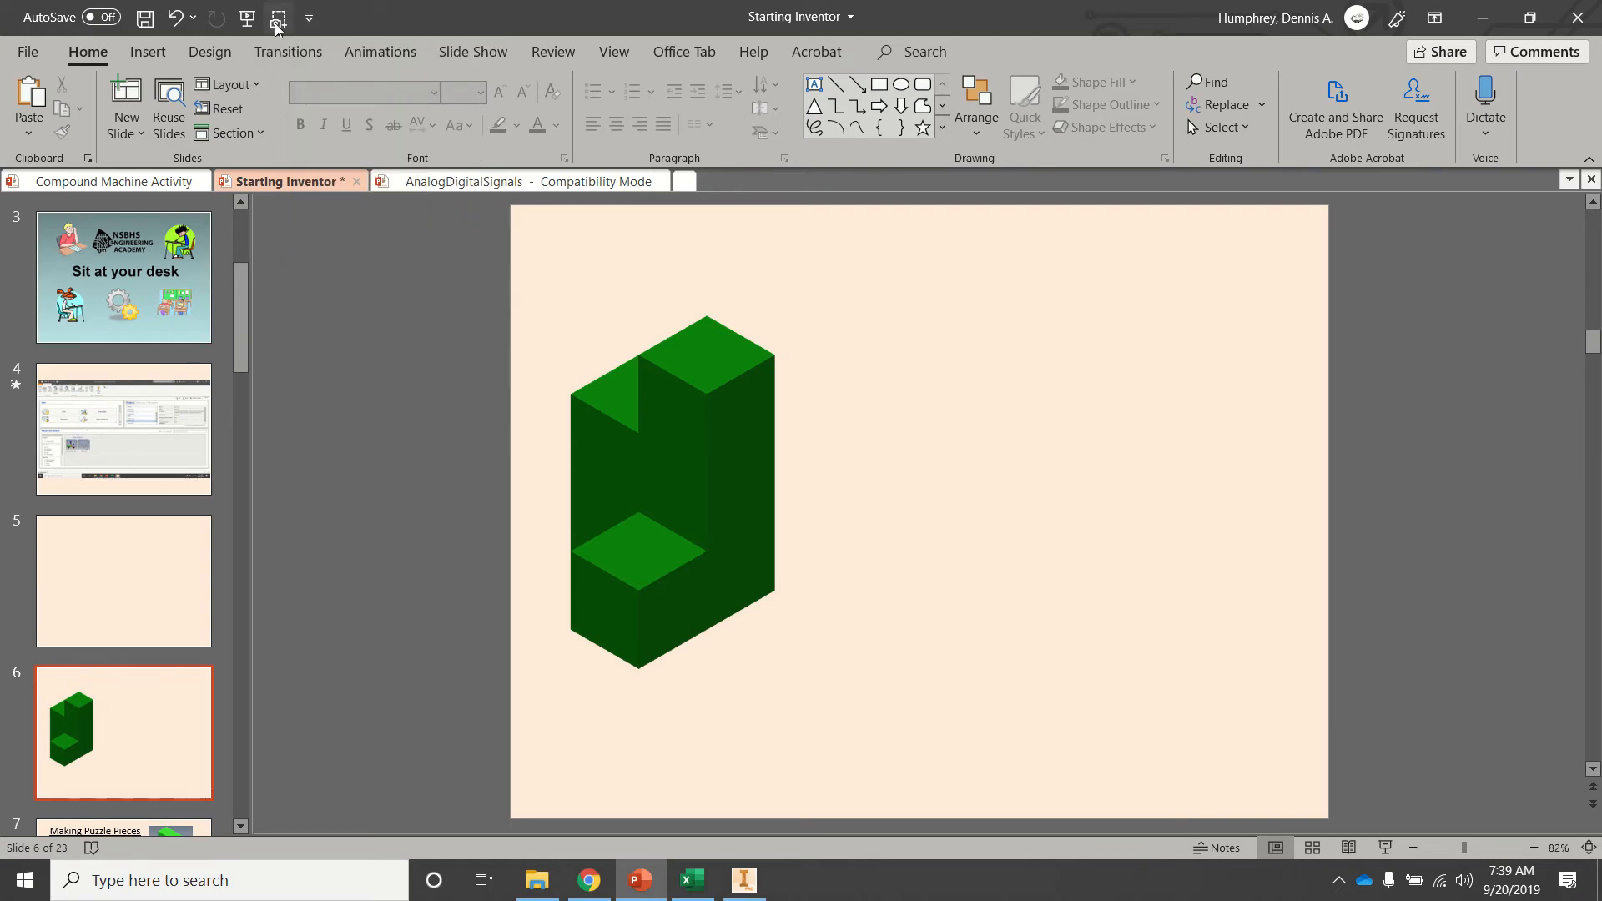
Insert a screen clipping of the whole green drawing sheet onto the slide.
click(151, 51)
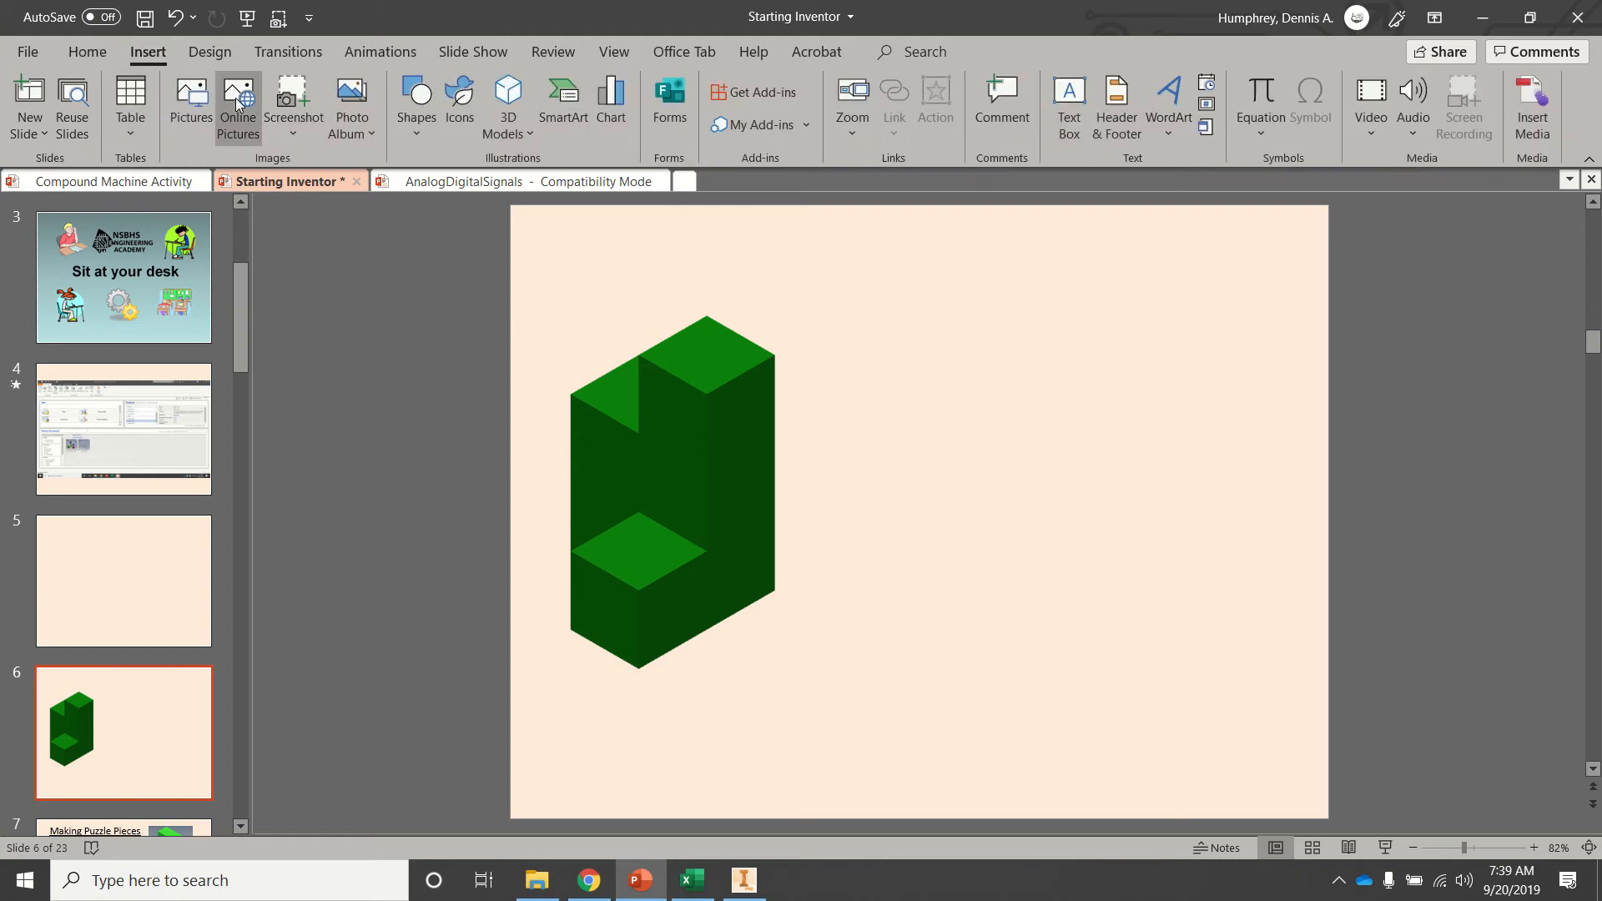
click(294, 133)
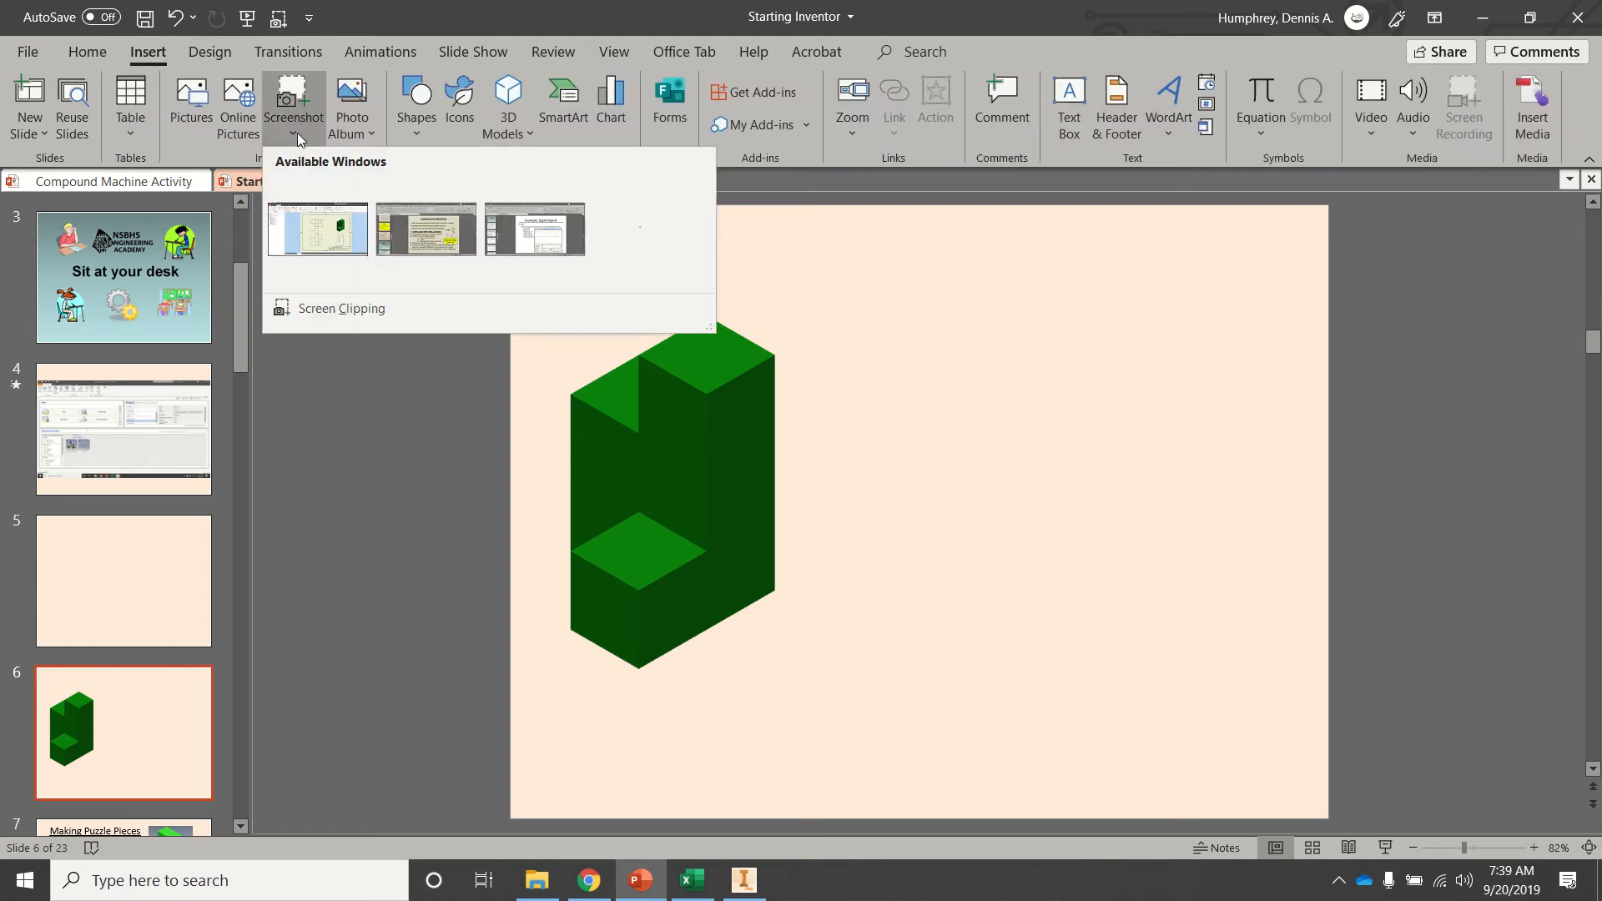
click(322, 317)
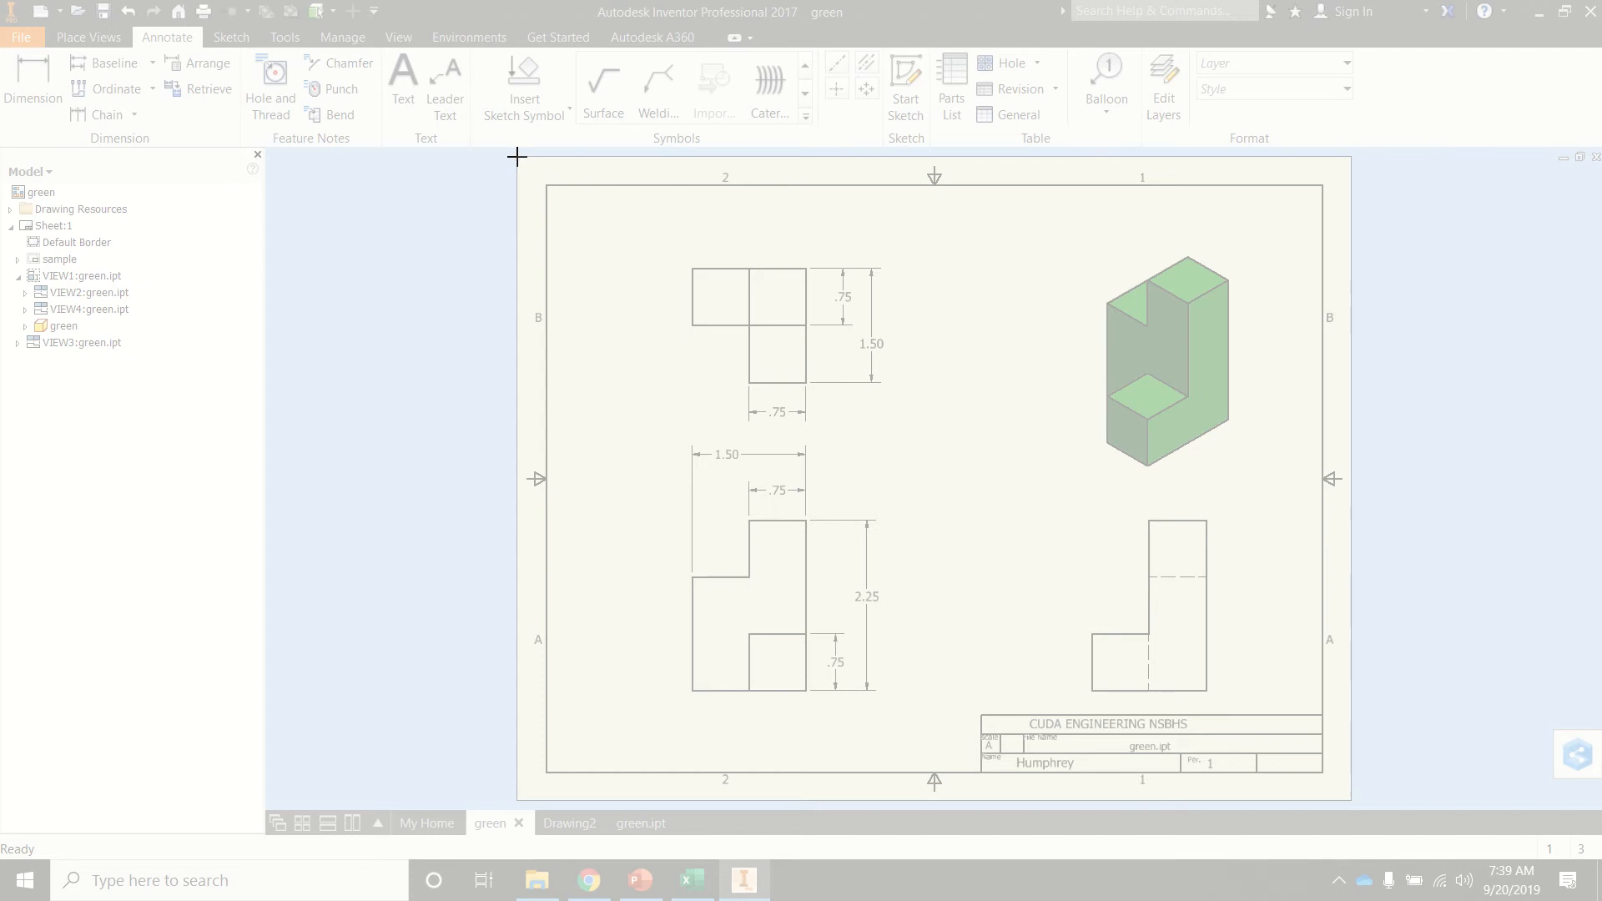
mouse_move(517, 156)
mouse_down()
mouse_move(529, 278)
mouse_move(829, 698)
mouse_move(1352, 801)
mouse_up()
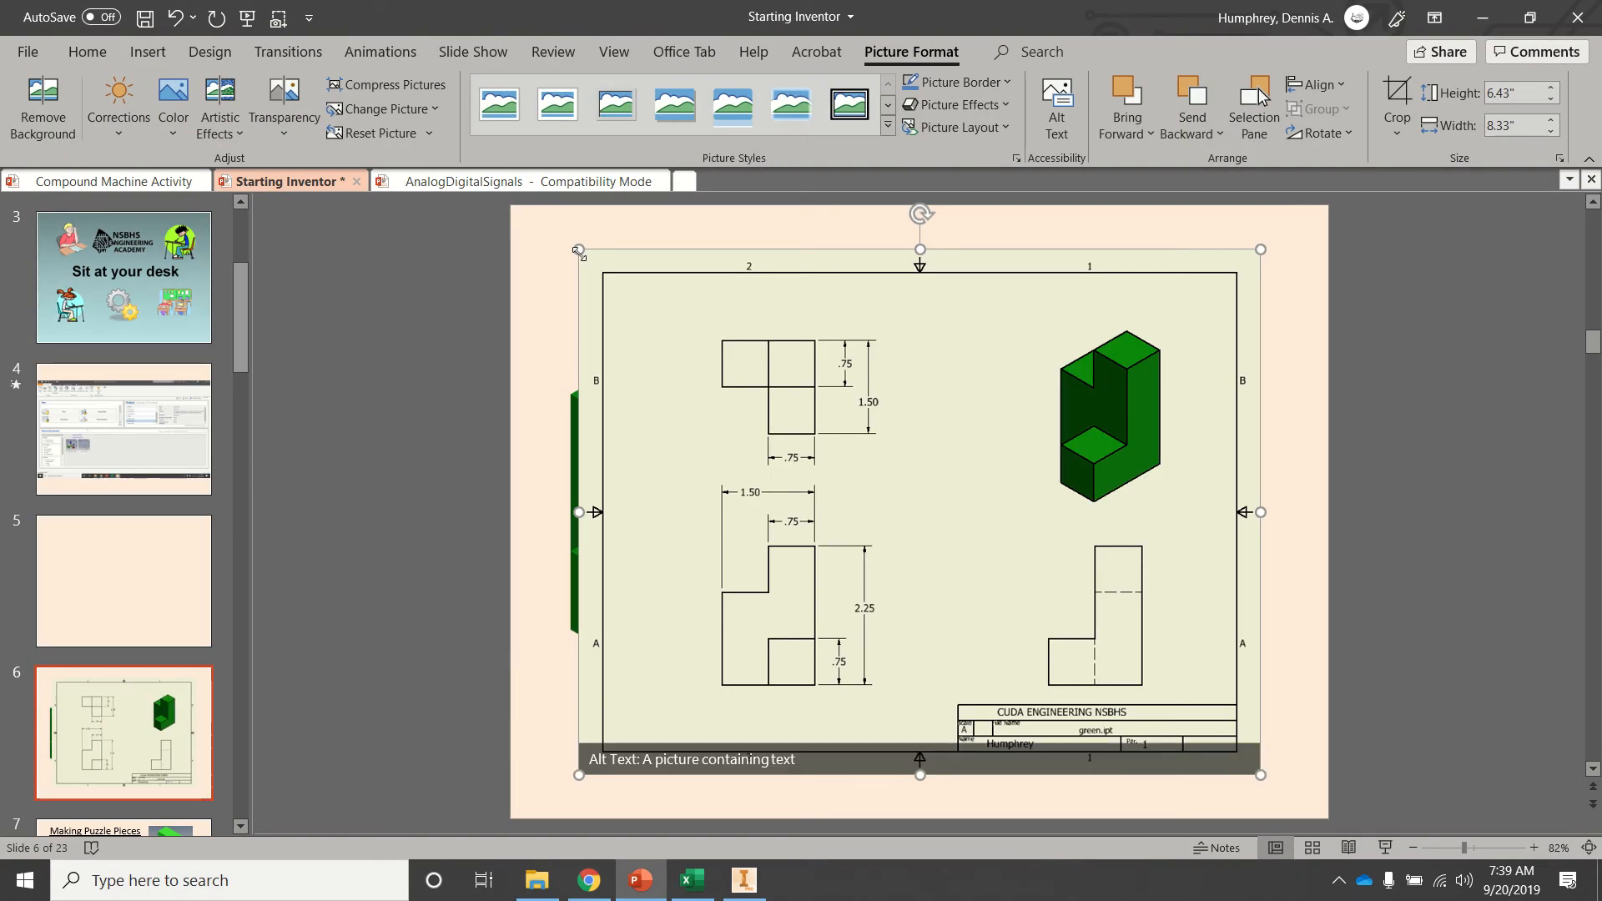
Shrink the drawing screenshot and move it beside the green block on the slide's right.
drag(578, 252, 818, 433)
drag(937, 574, 974, 450)
click(742, 749)
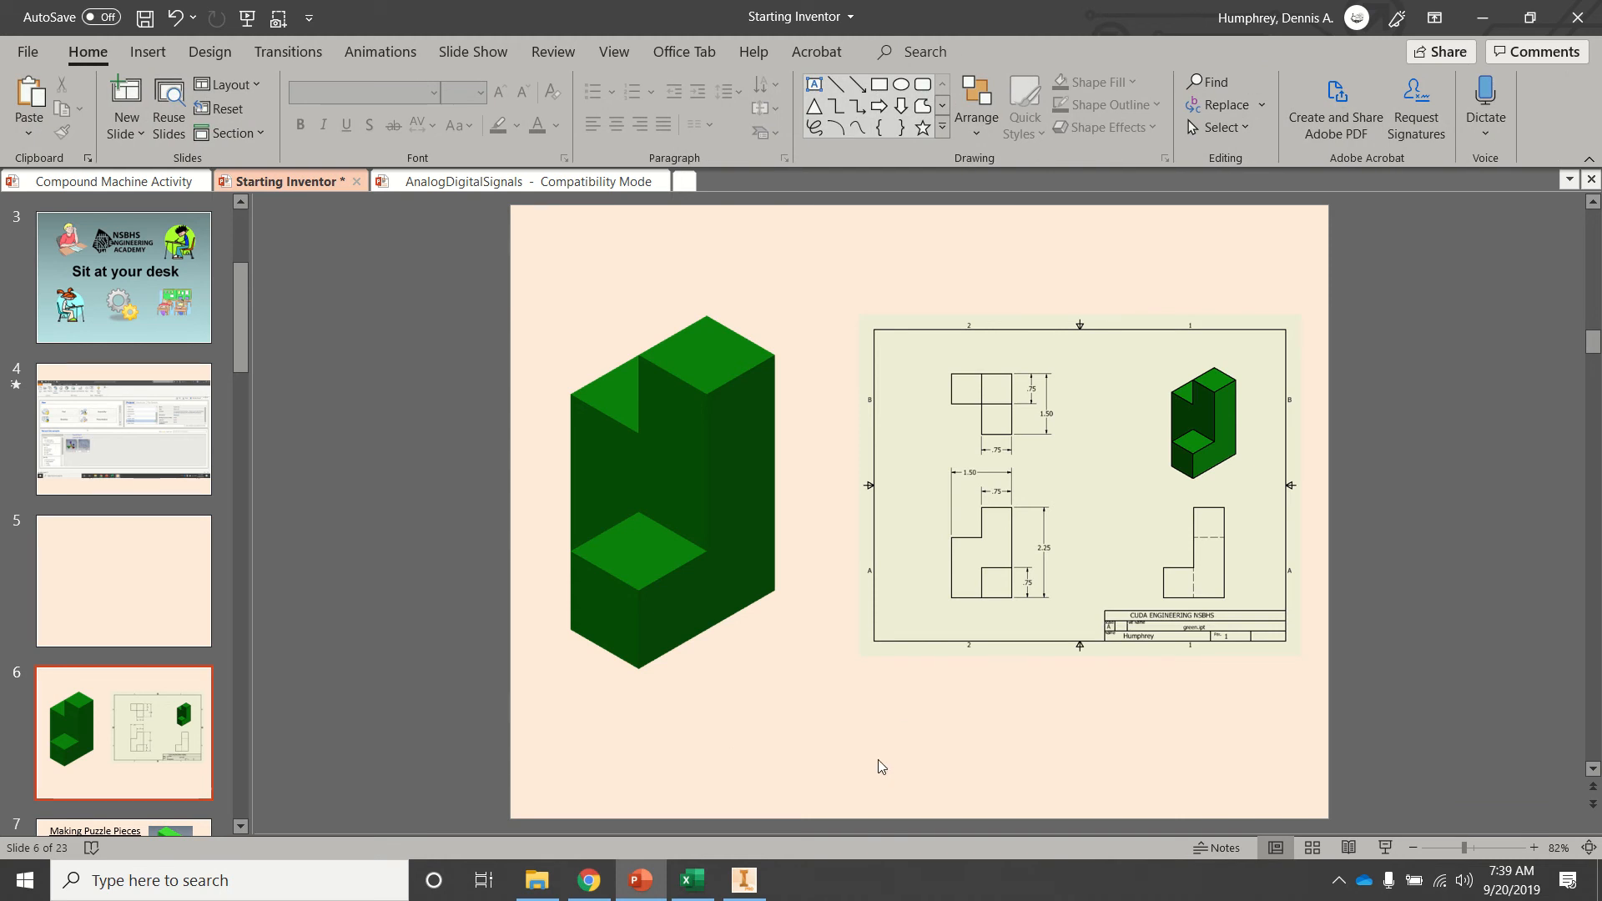
Give the slide background a gradient fill.
right_click(829, 692)
click(787, 652)
click(1347, 324)
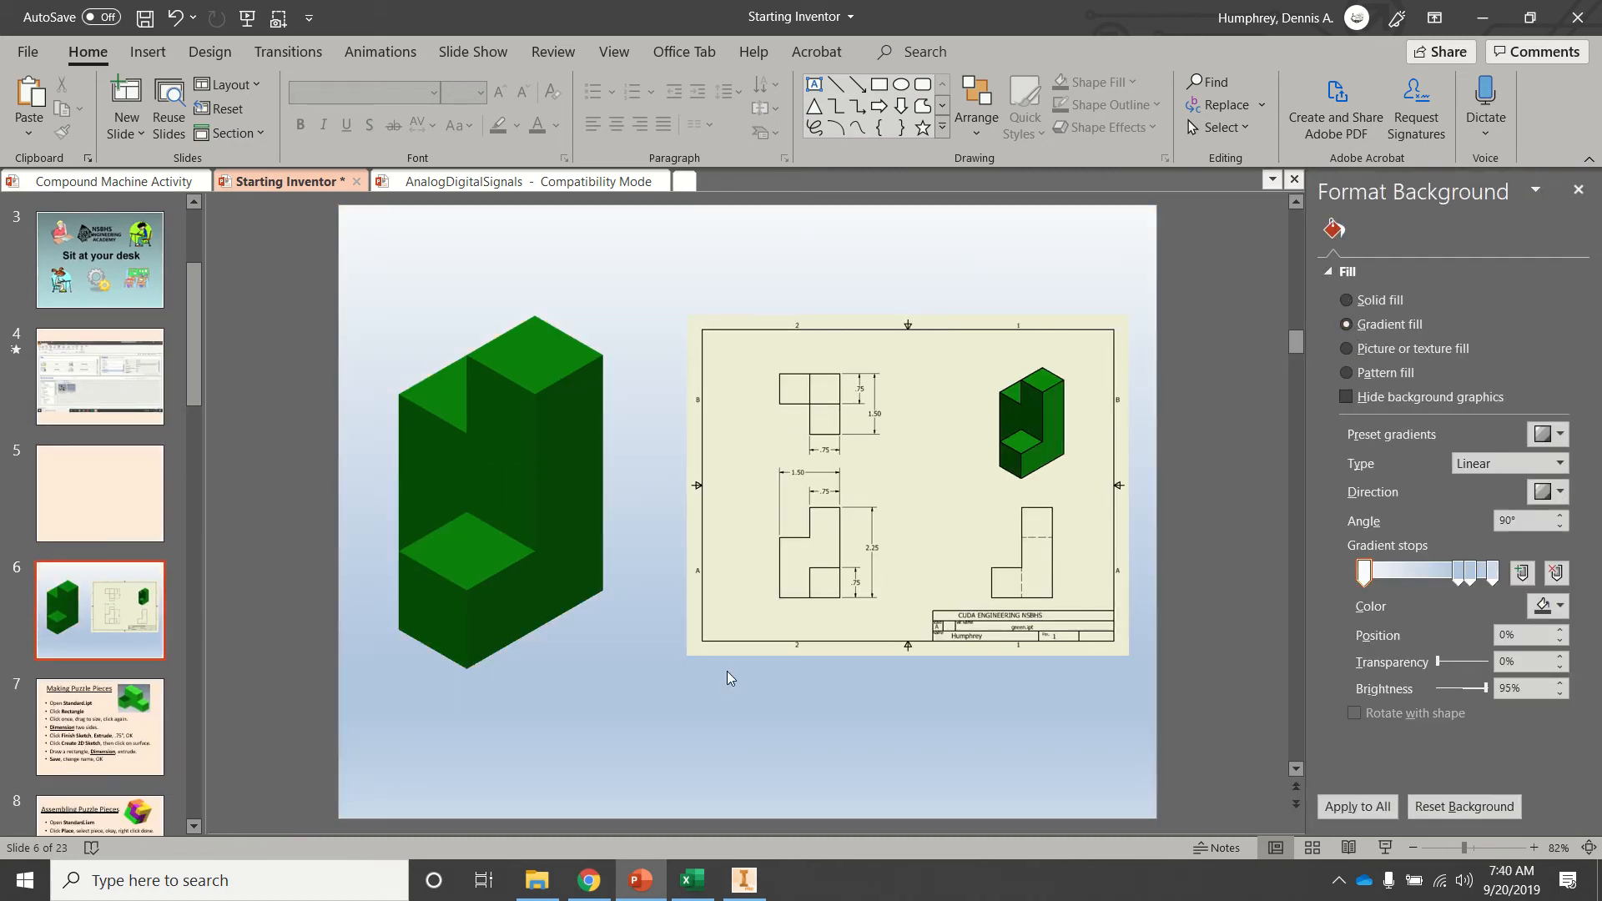
click(1578, 190)
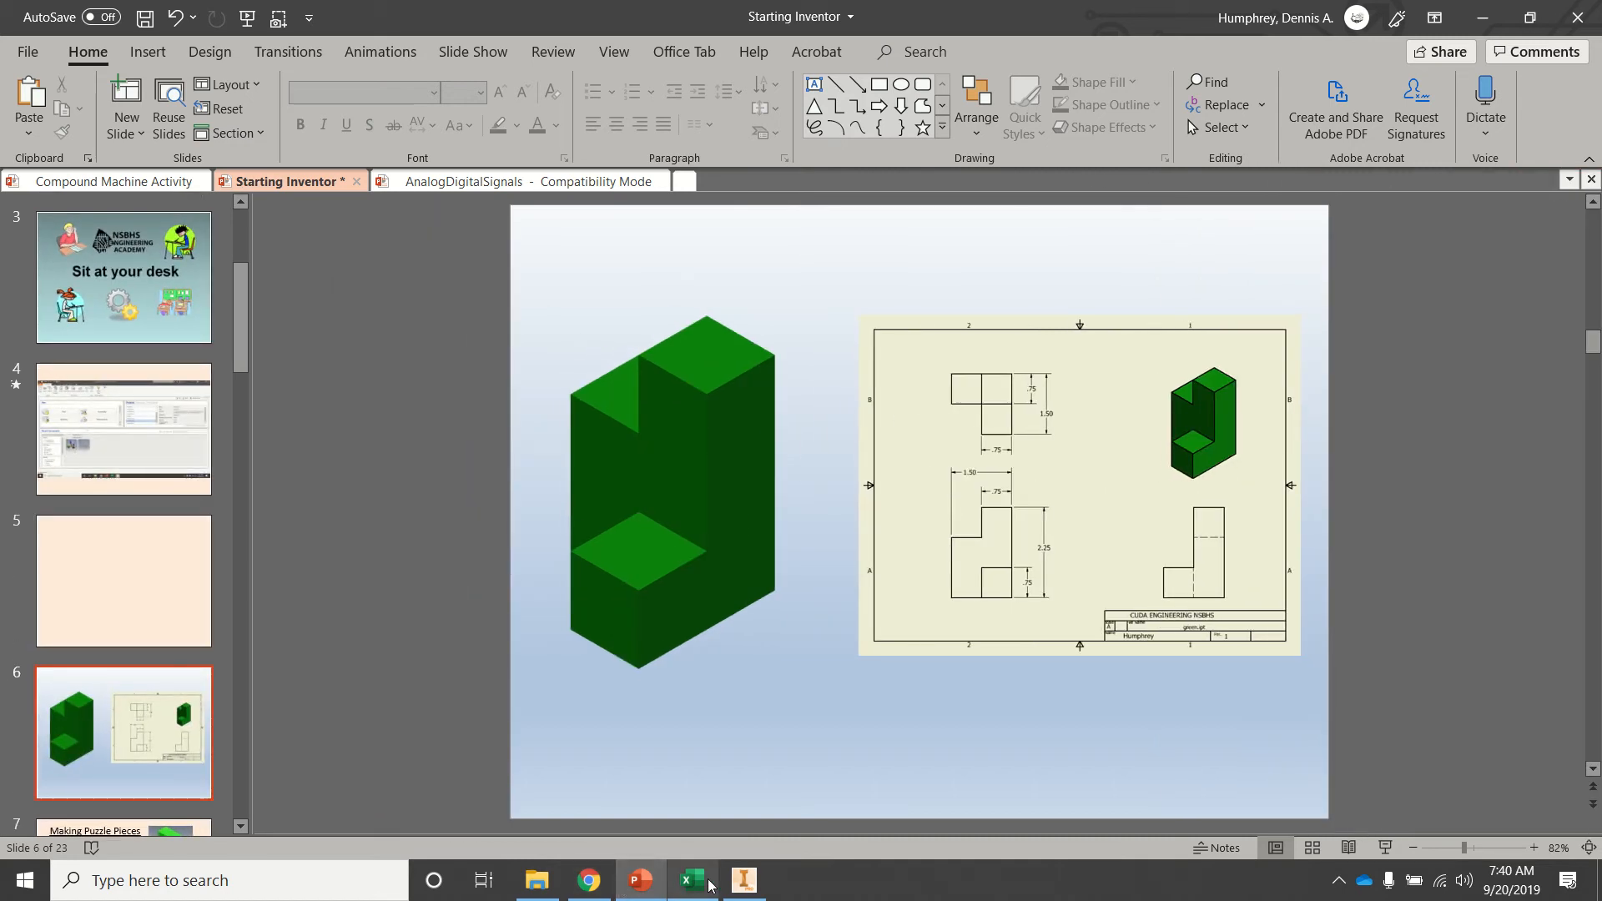
click(755, 889)
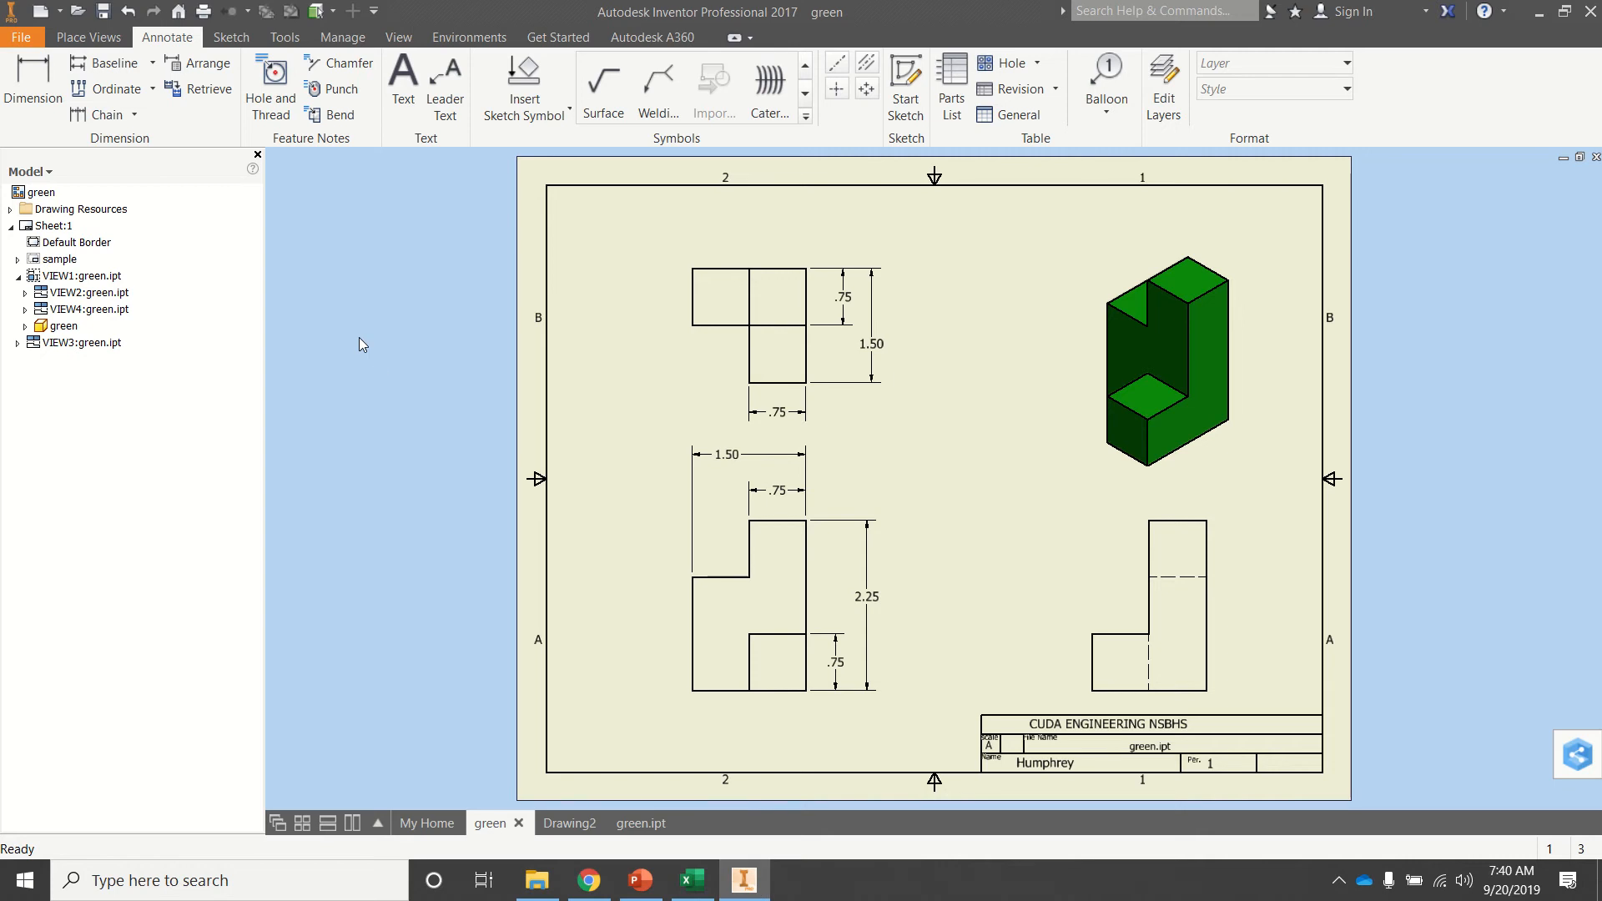
click(22, 39)
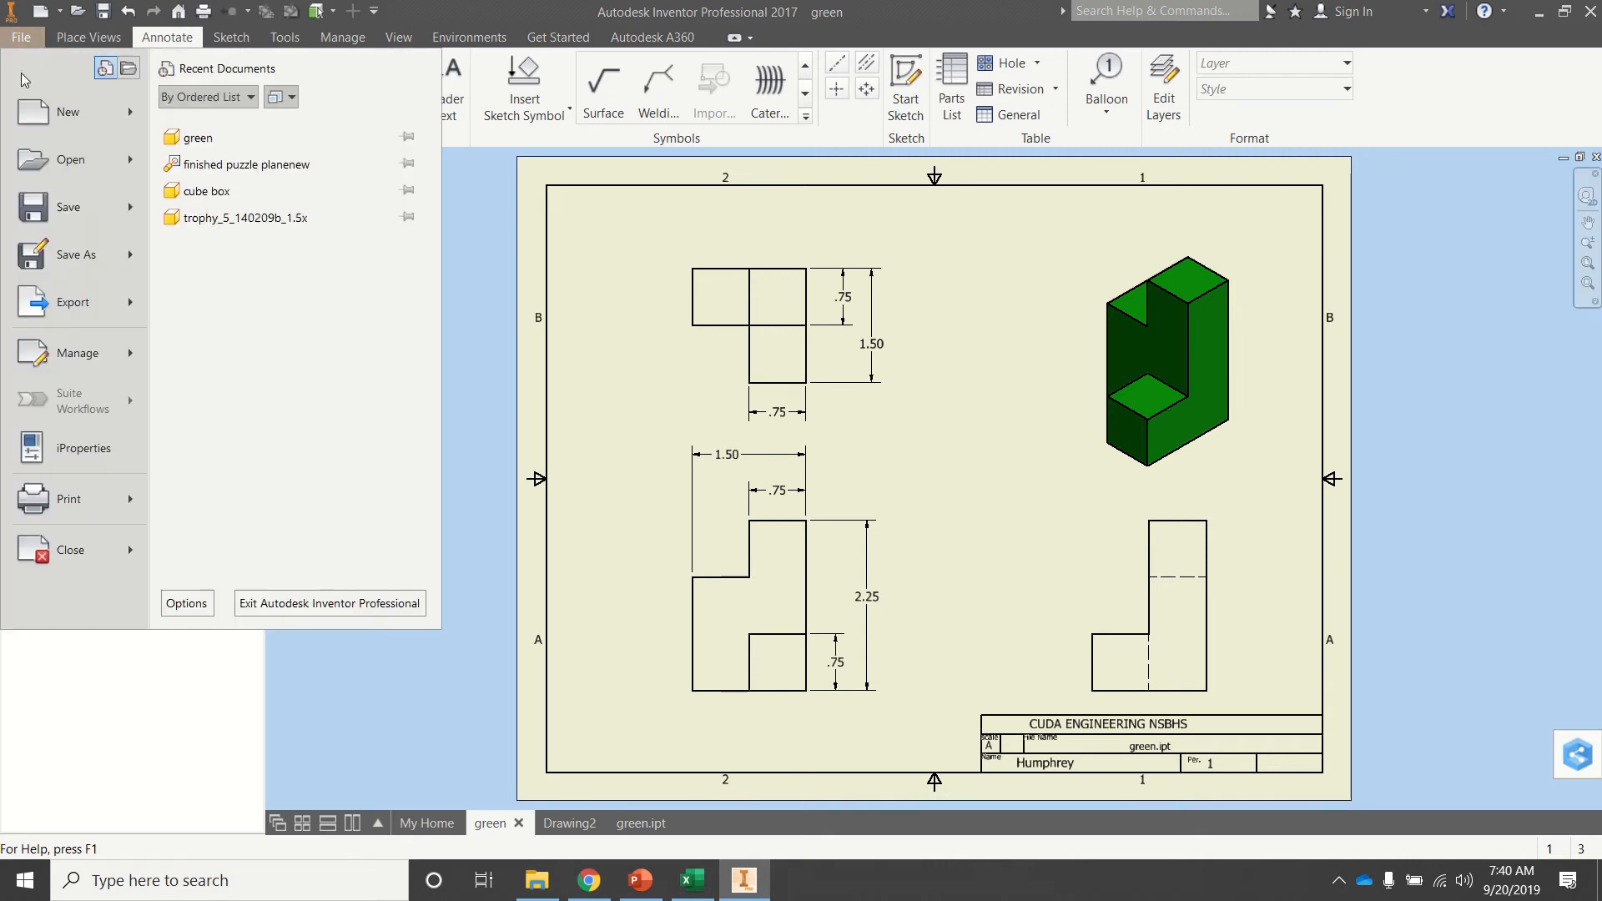
click(39, 251)
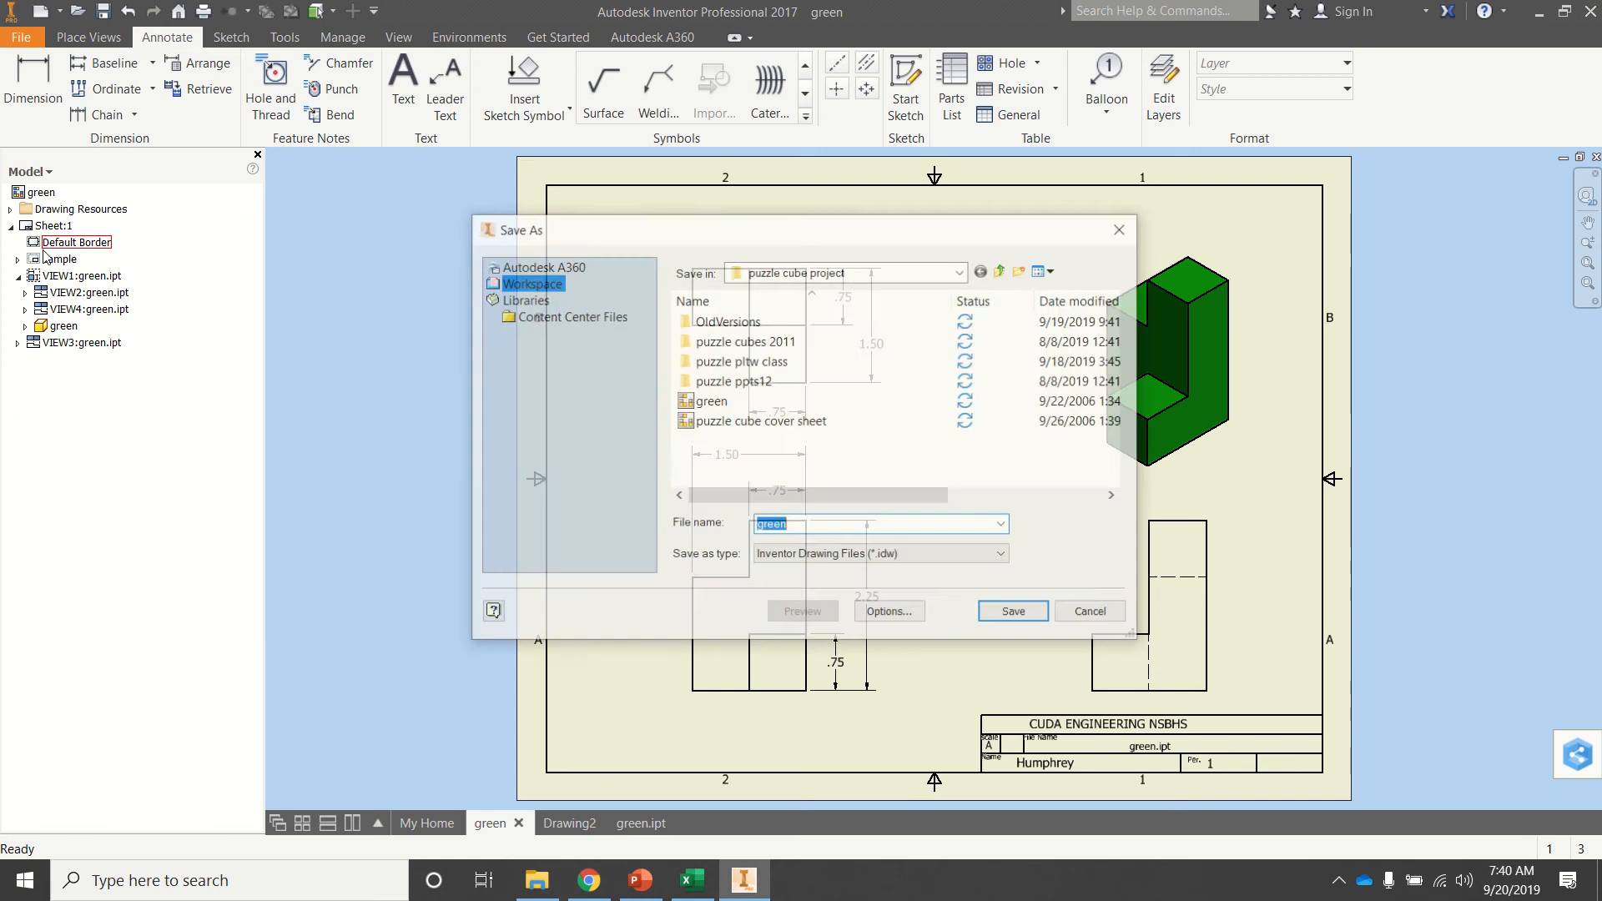
click(806, 558)
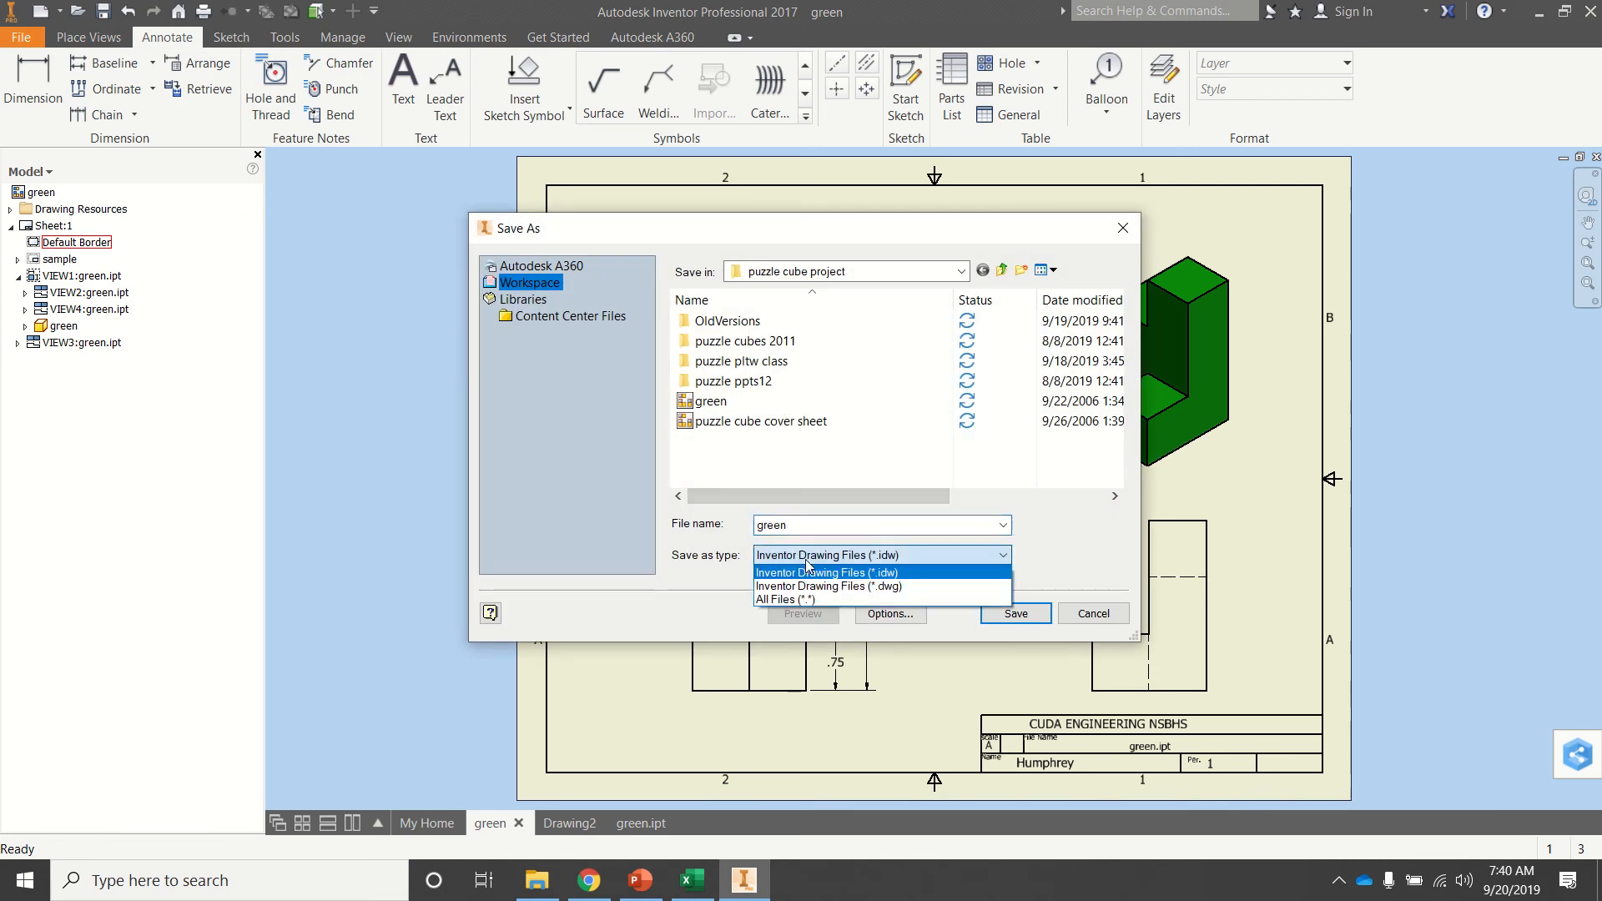
click(1090, 618)
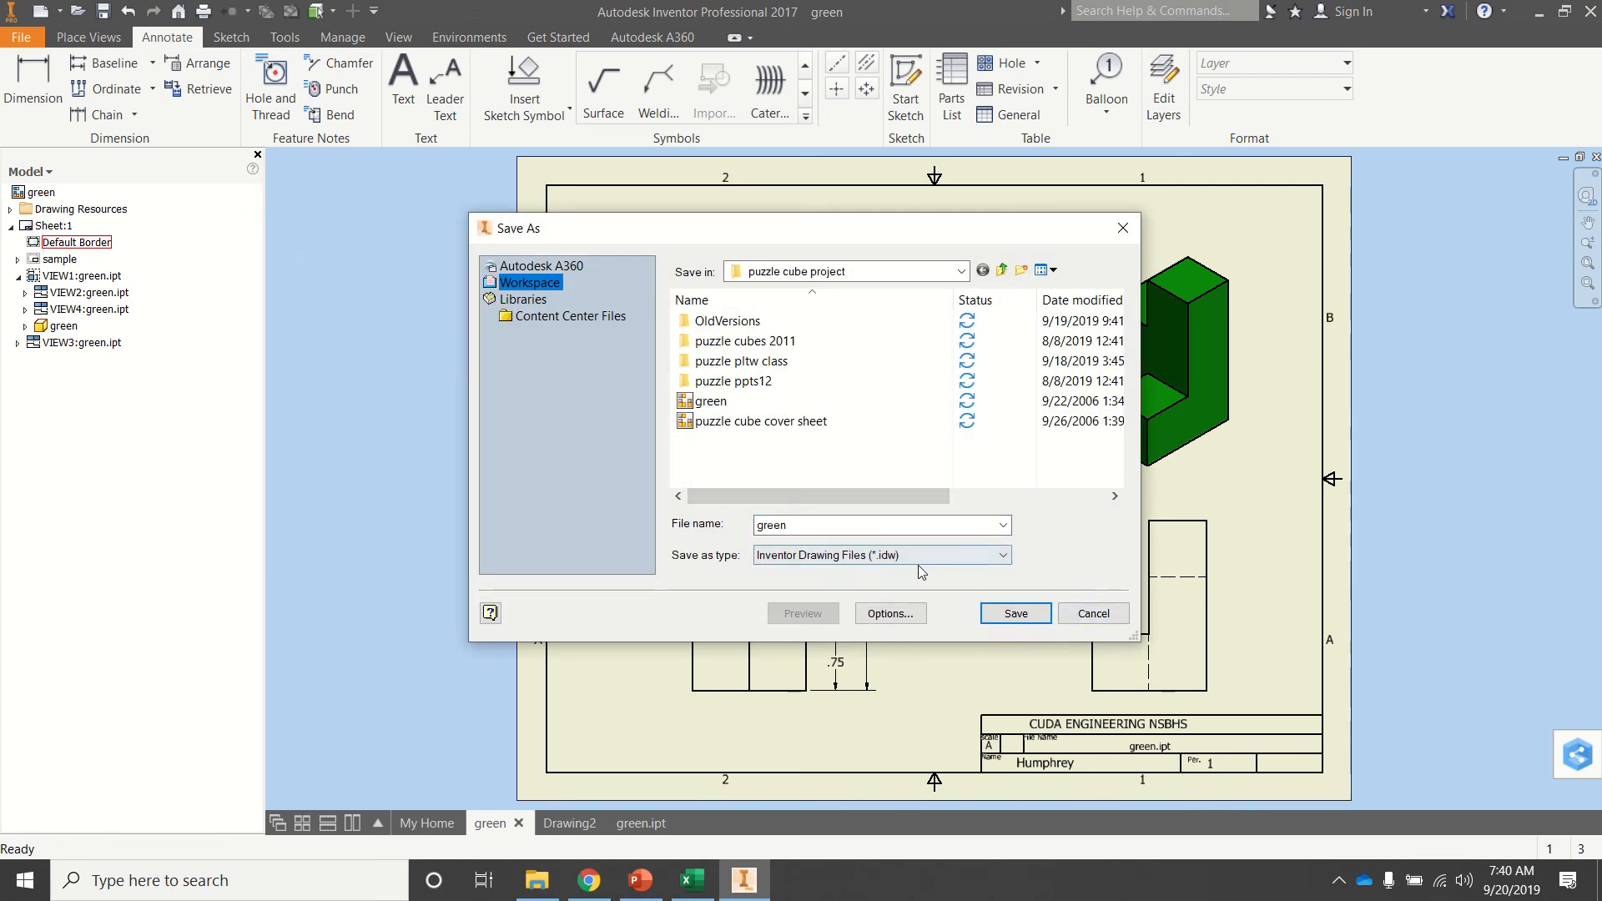
click(1090, 616)
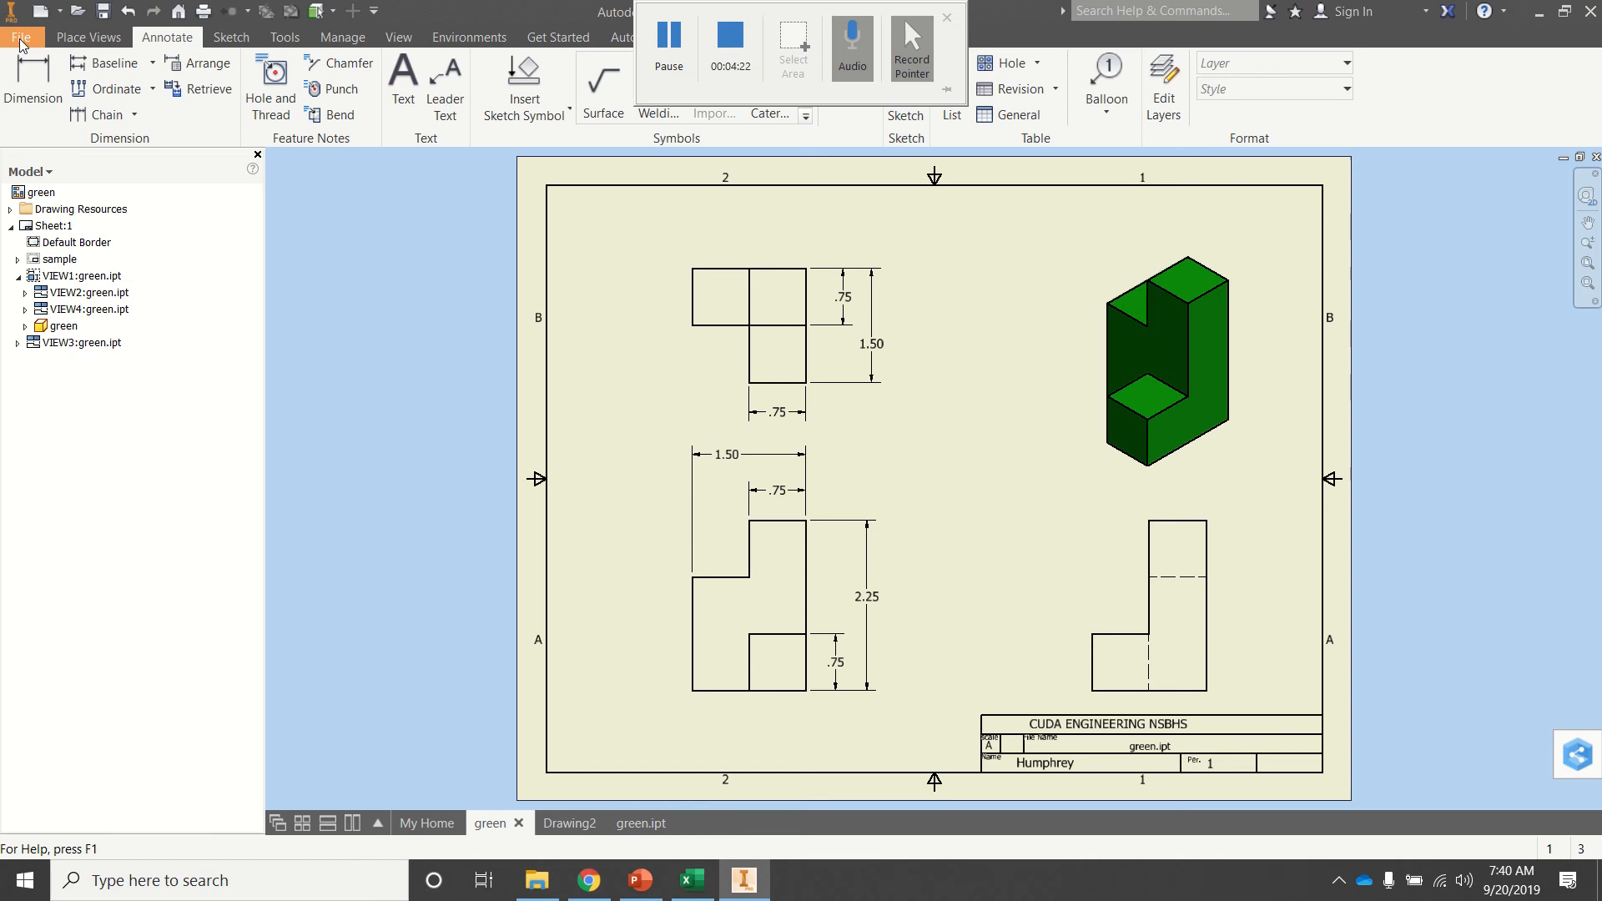
Save a copy of the drawing as PNG file green.png on the Desktop.
click(21, 39)
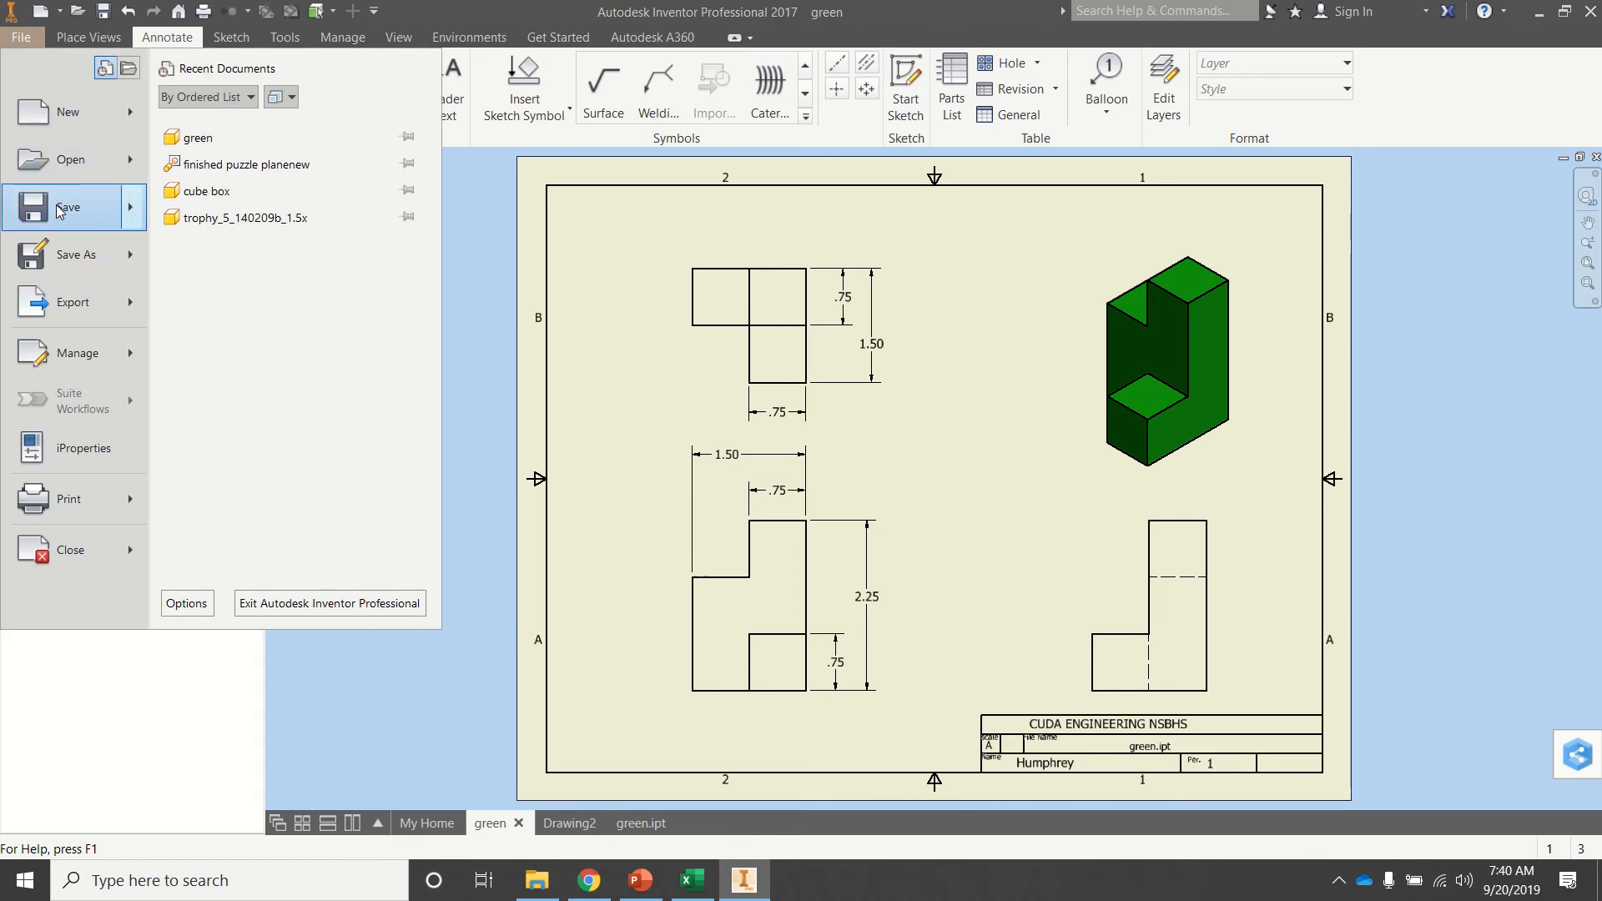
mouse_move(60, 210)
mouse_move(58, 266)
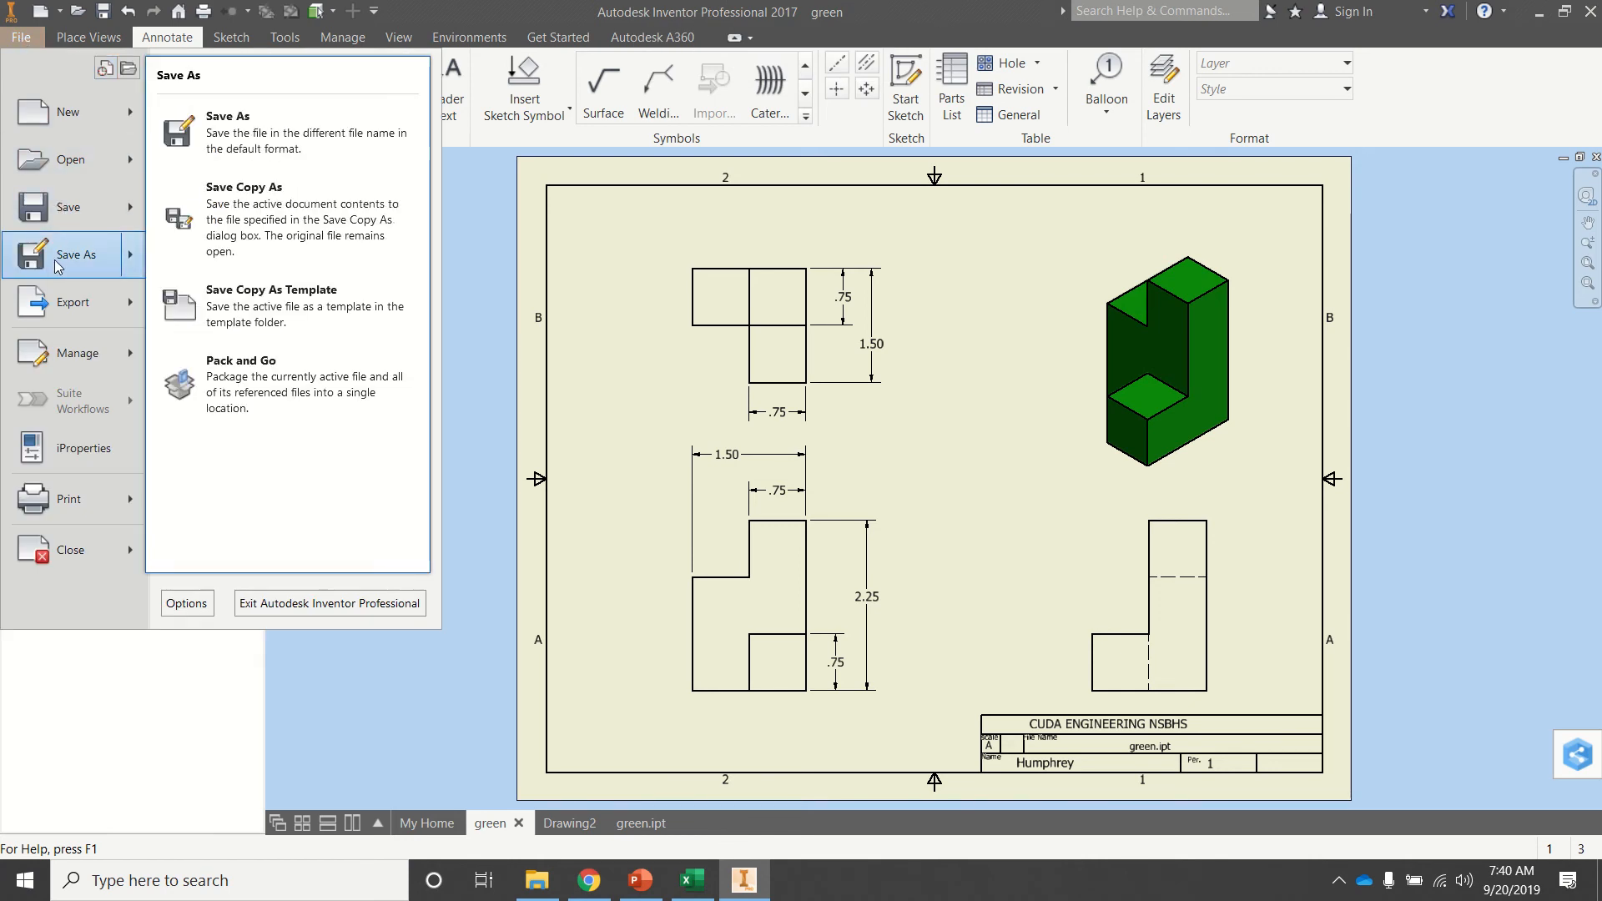
click(244, 216)
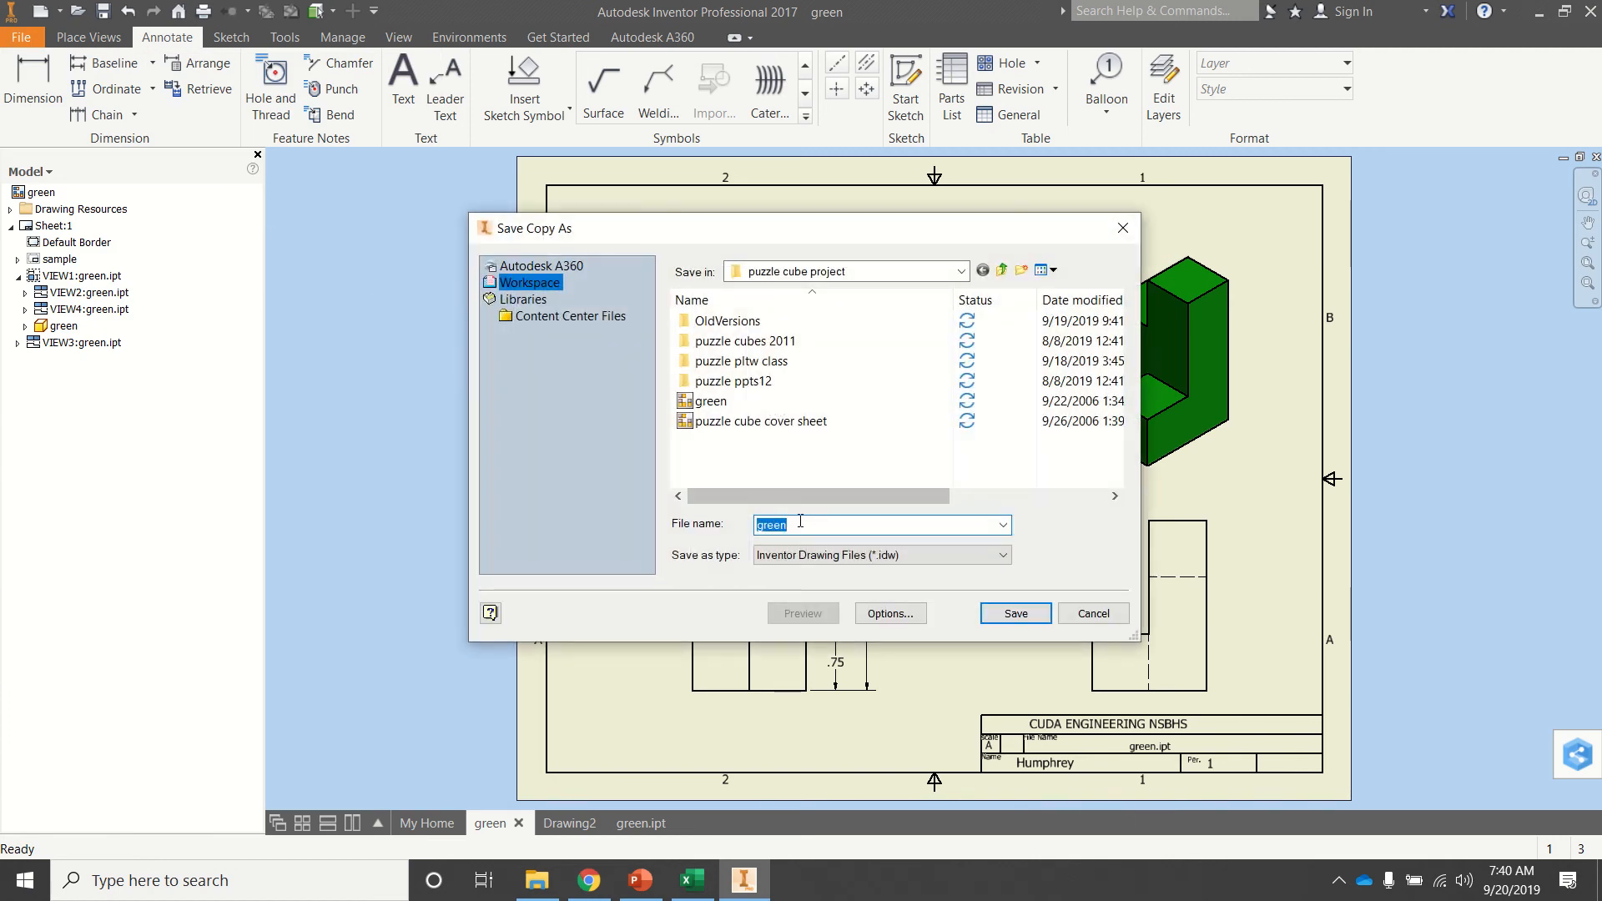
click(835, 556)
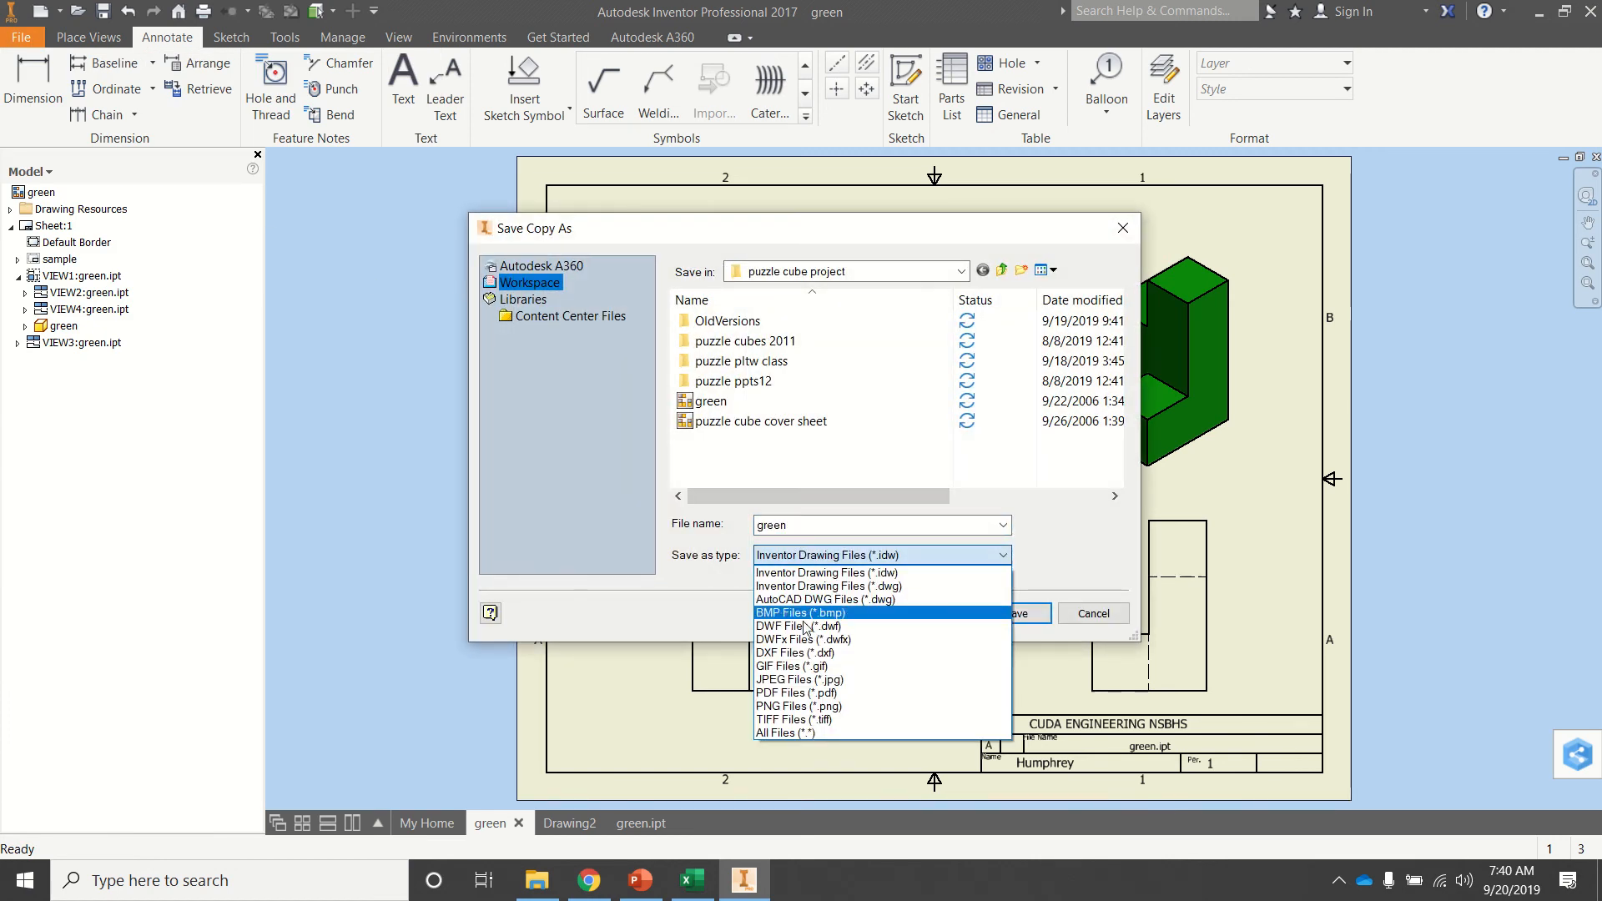
click(793, 706)
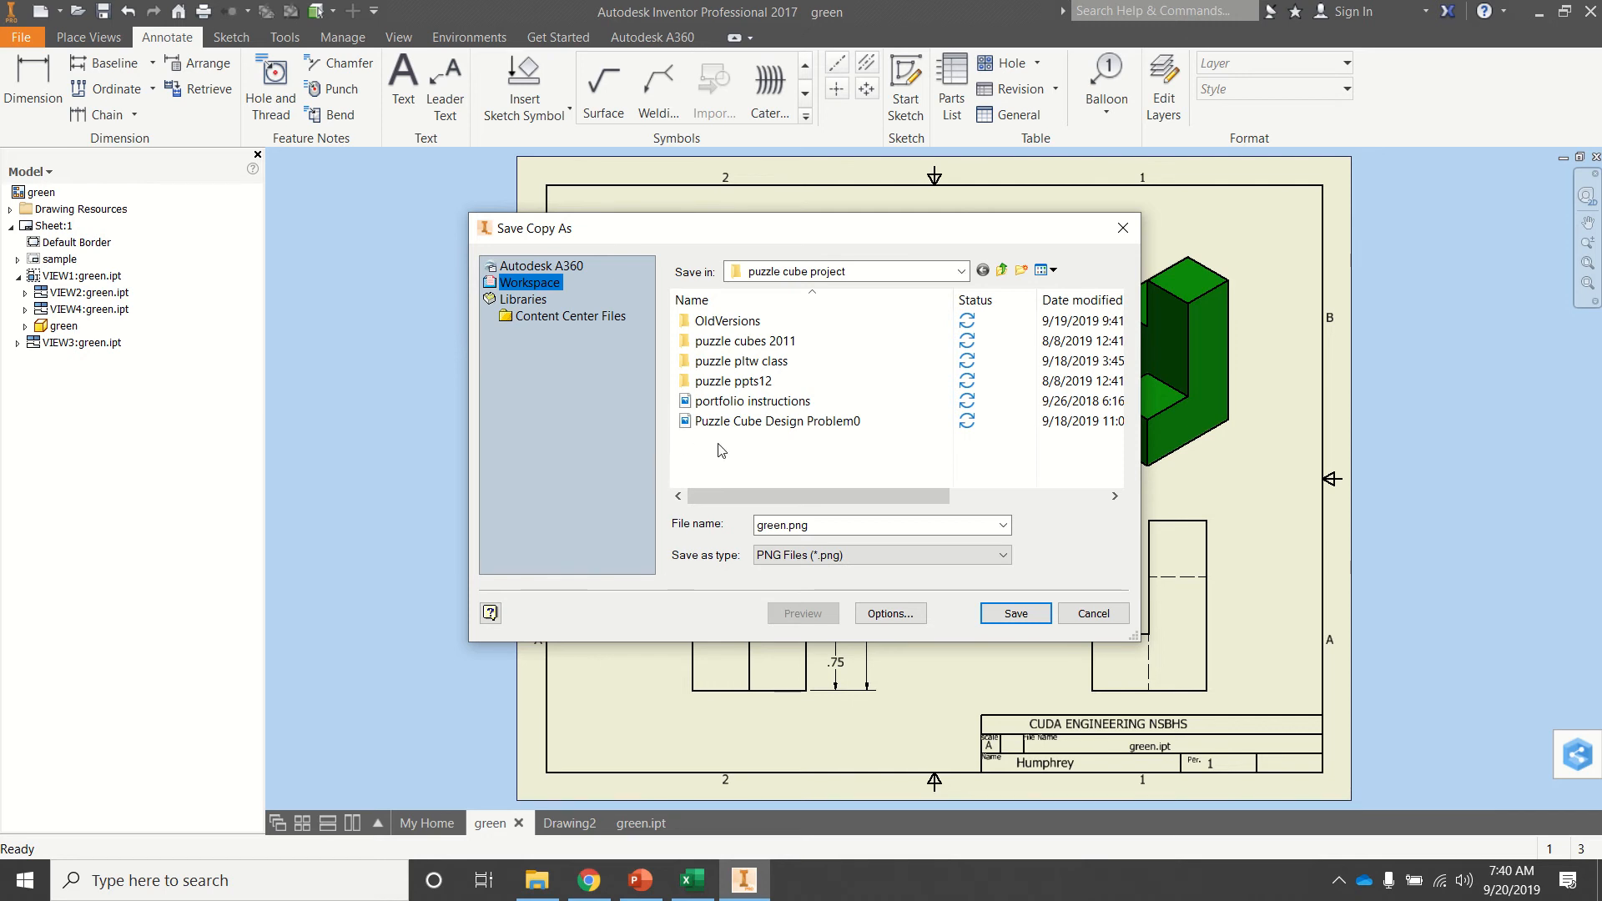
click(962, 271)
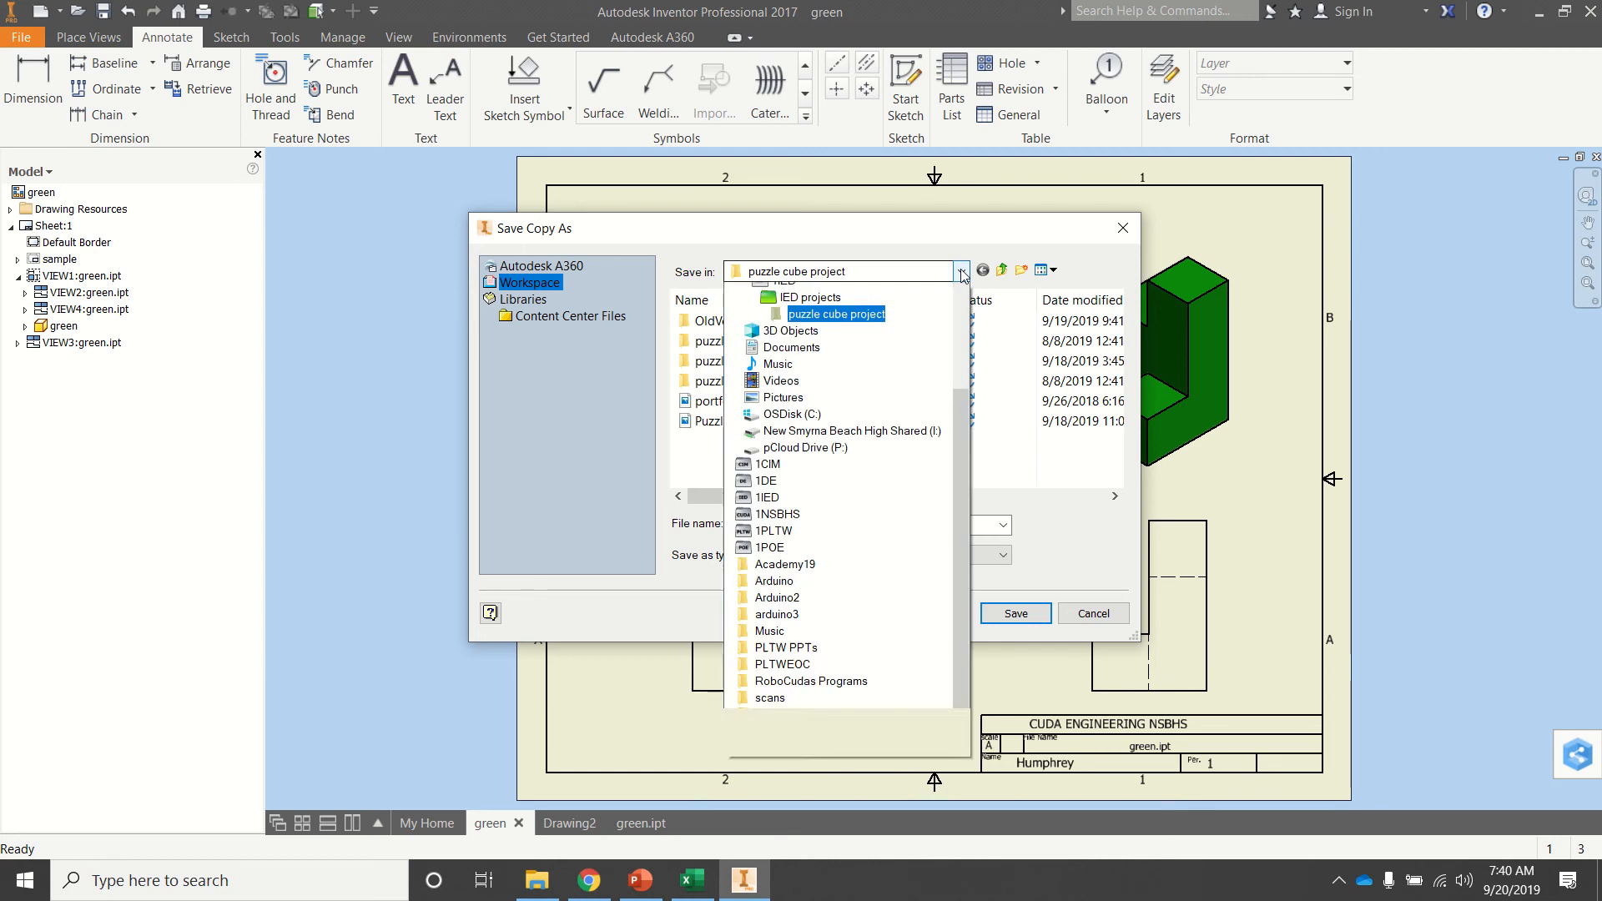
scroll(961, 275, up, 1)
click(834, 290)
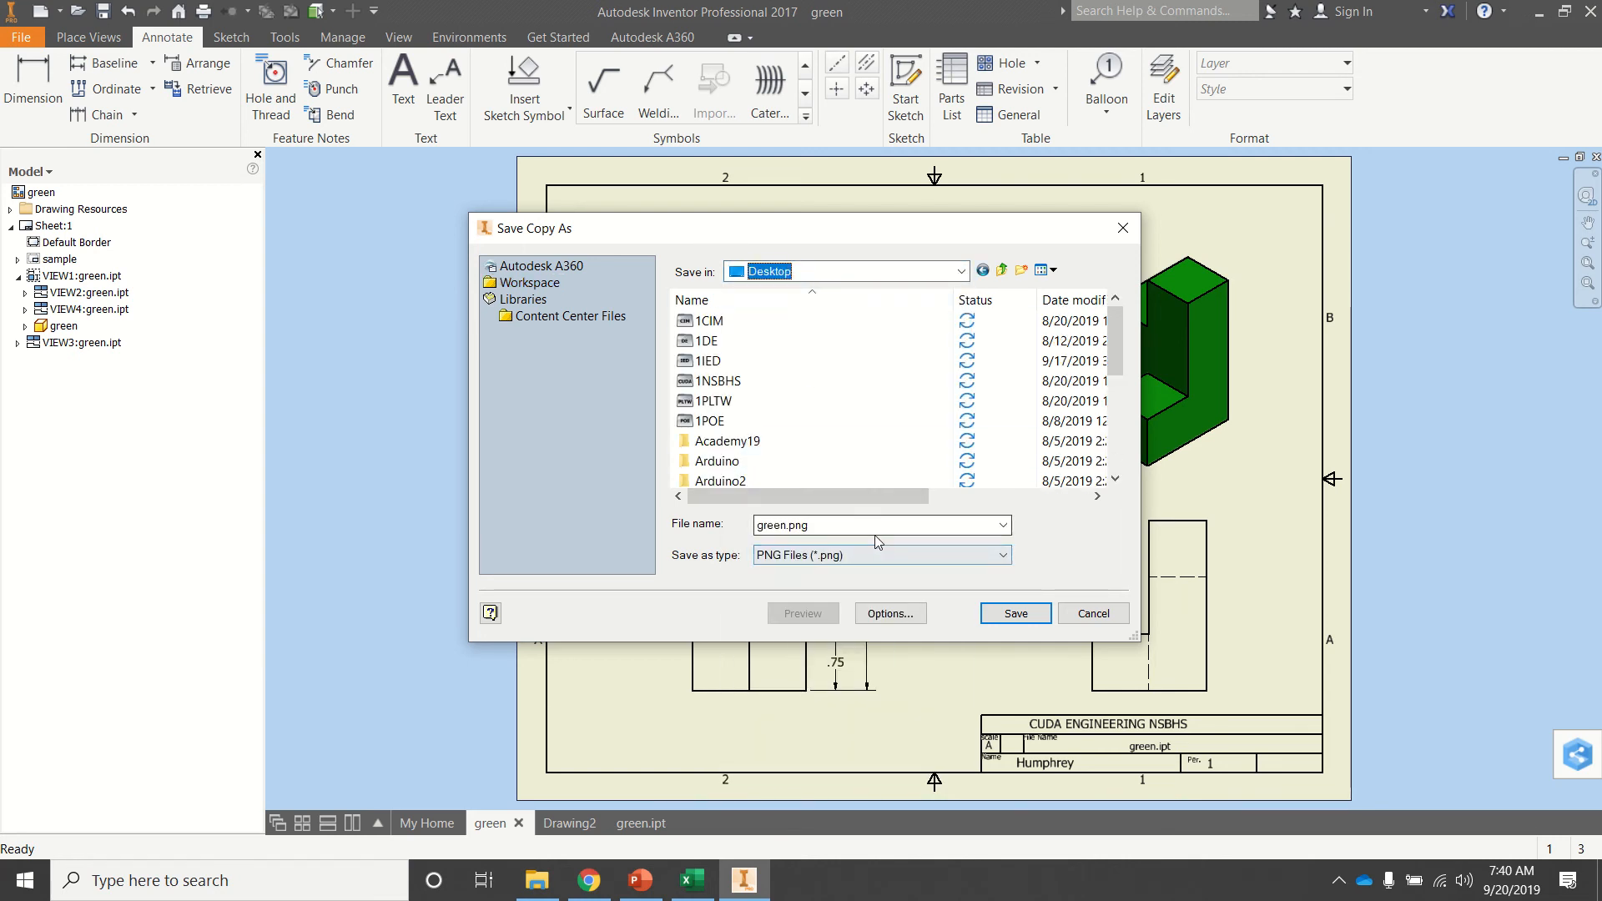
click(1014, 613)
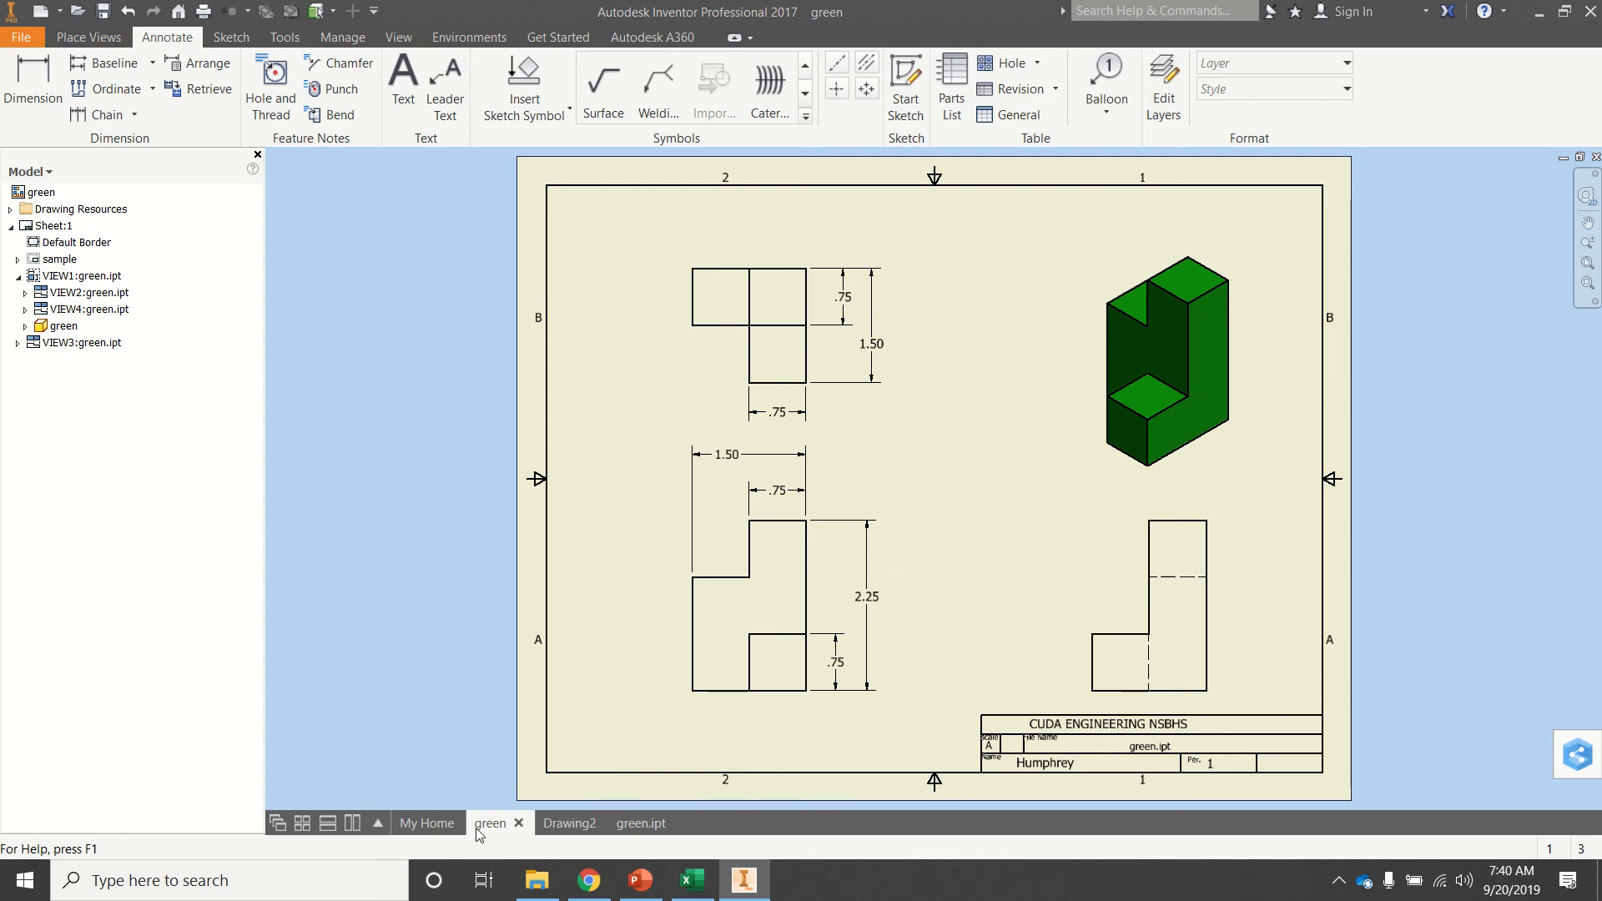
Switch to PowerPoint and insert the green.png picture from the Desktop onto blank slide 5.
click(640, 880)
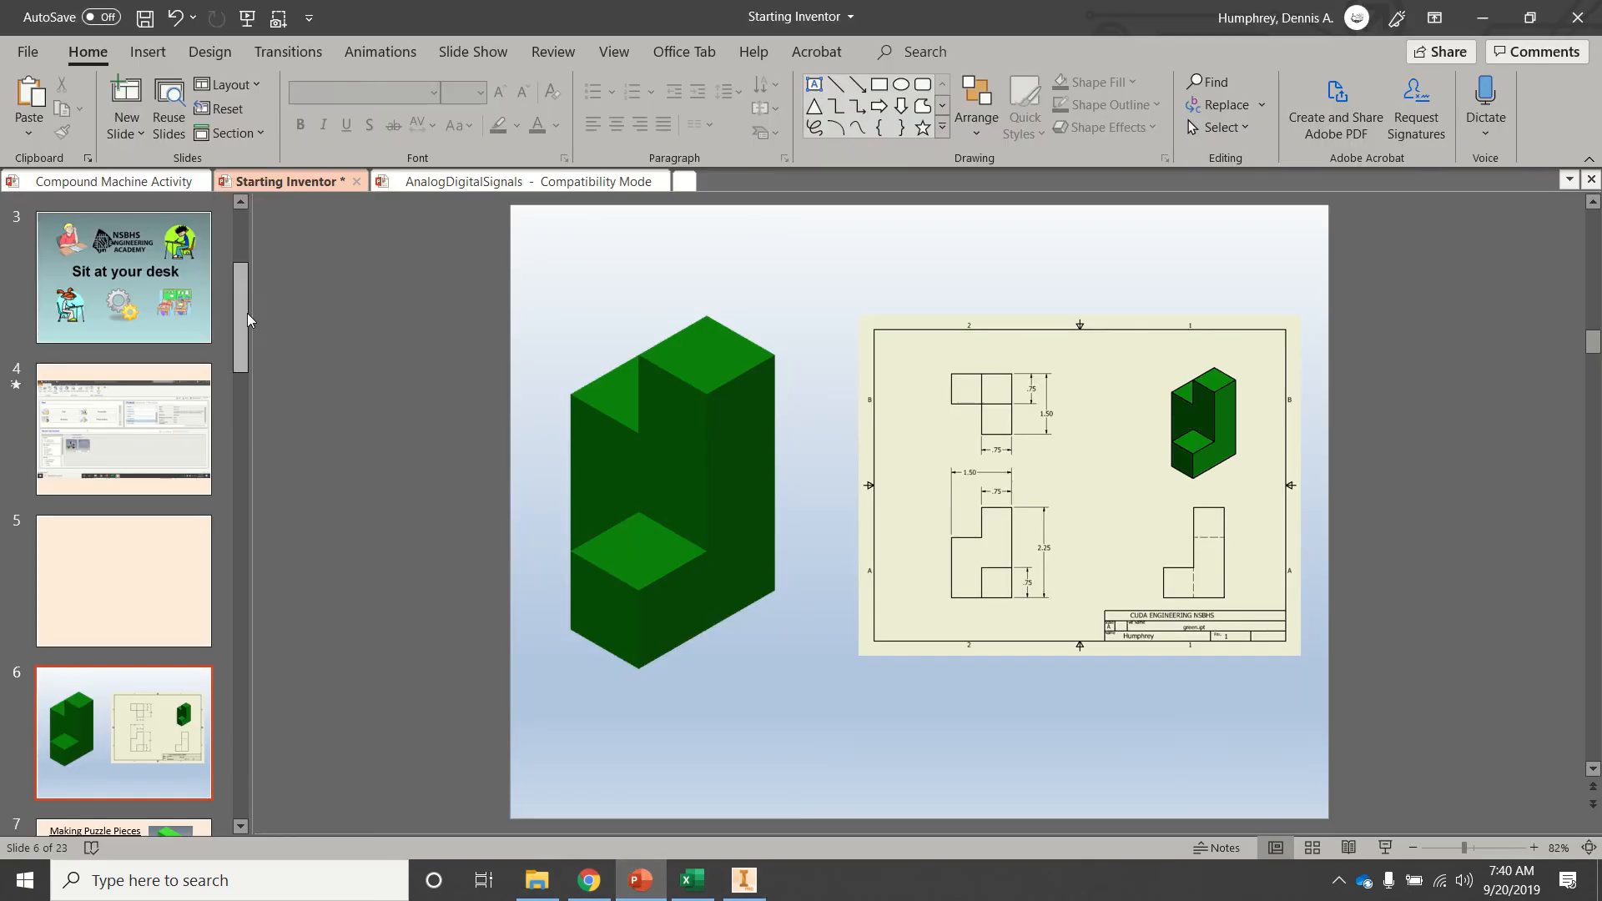
click(107, 573)
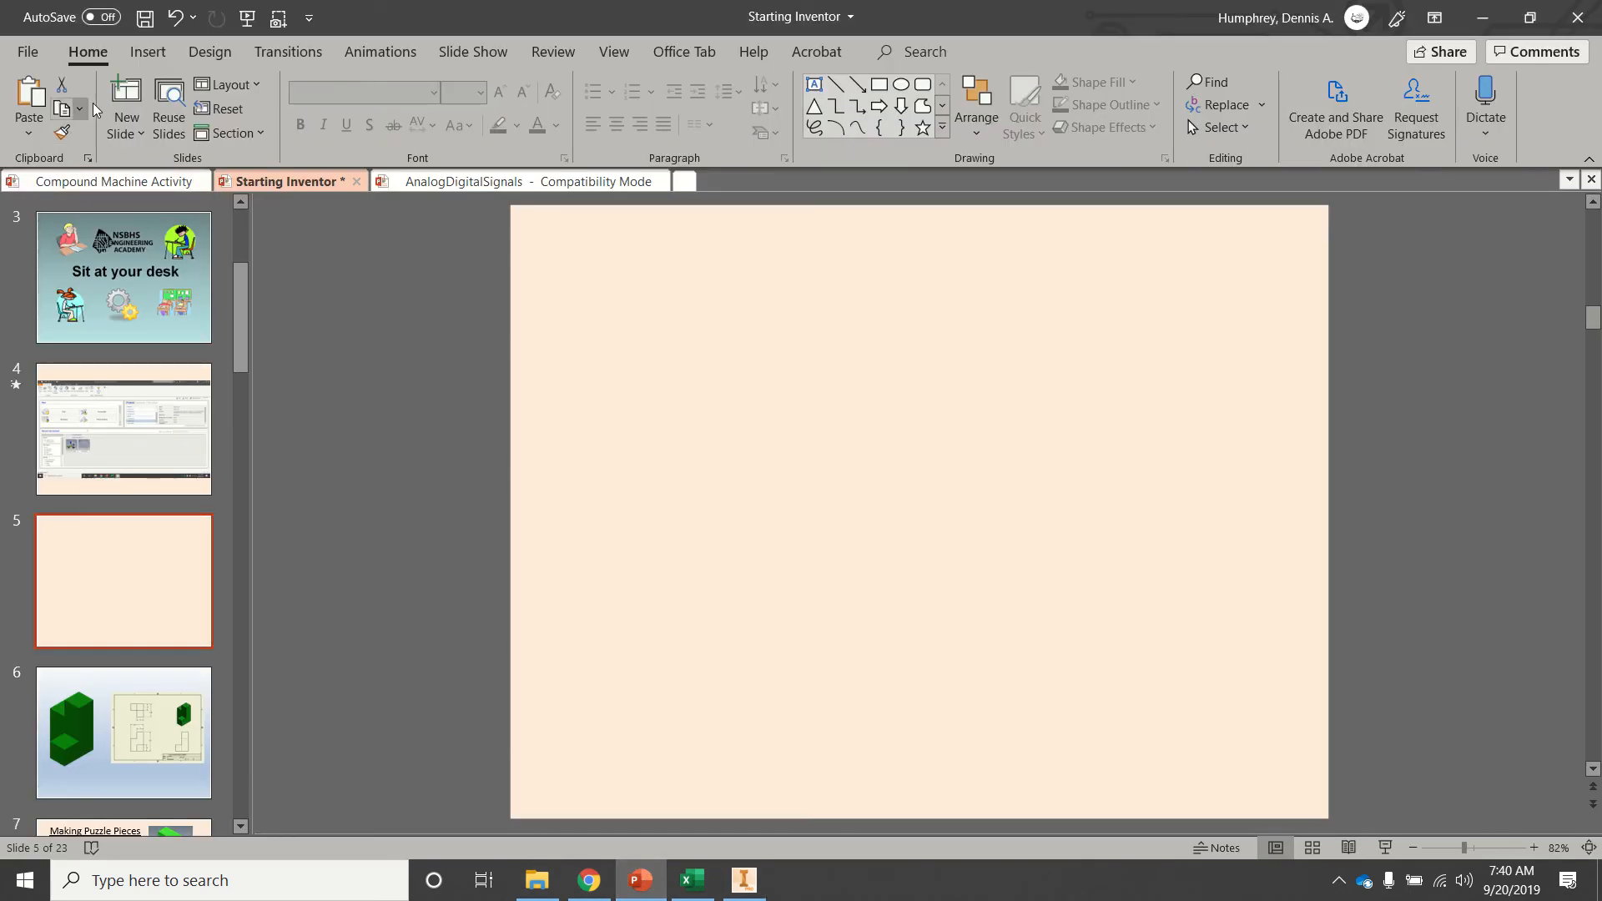
click(147, 52)
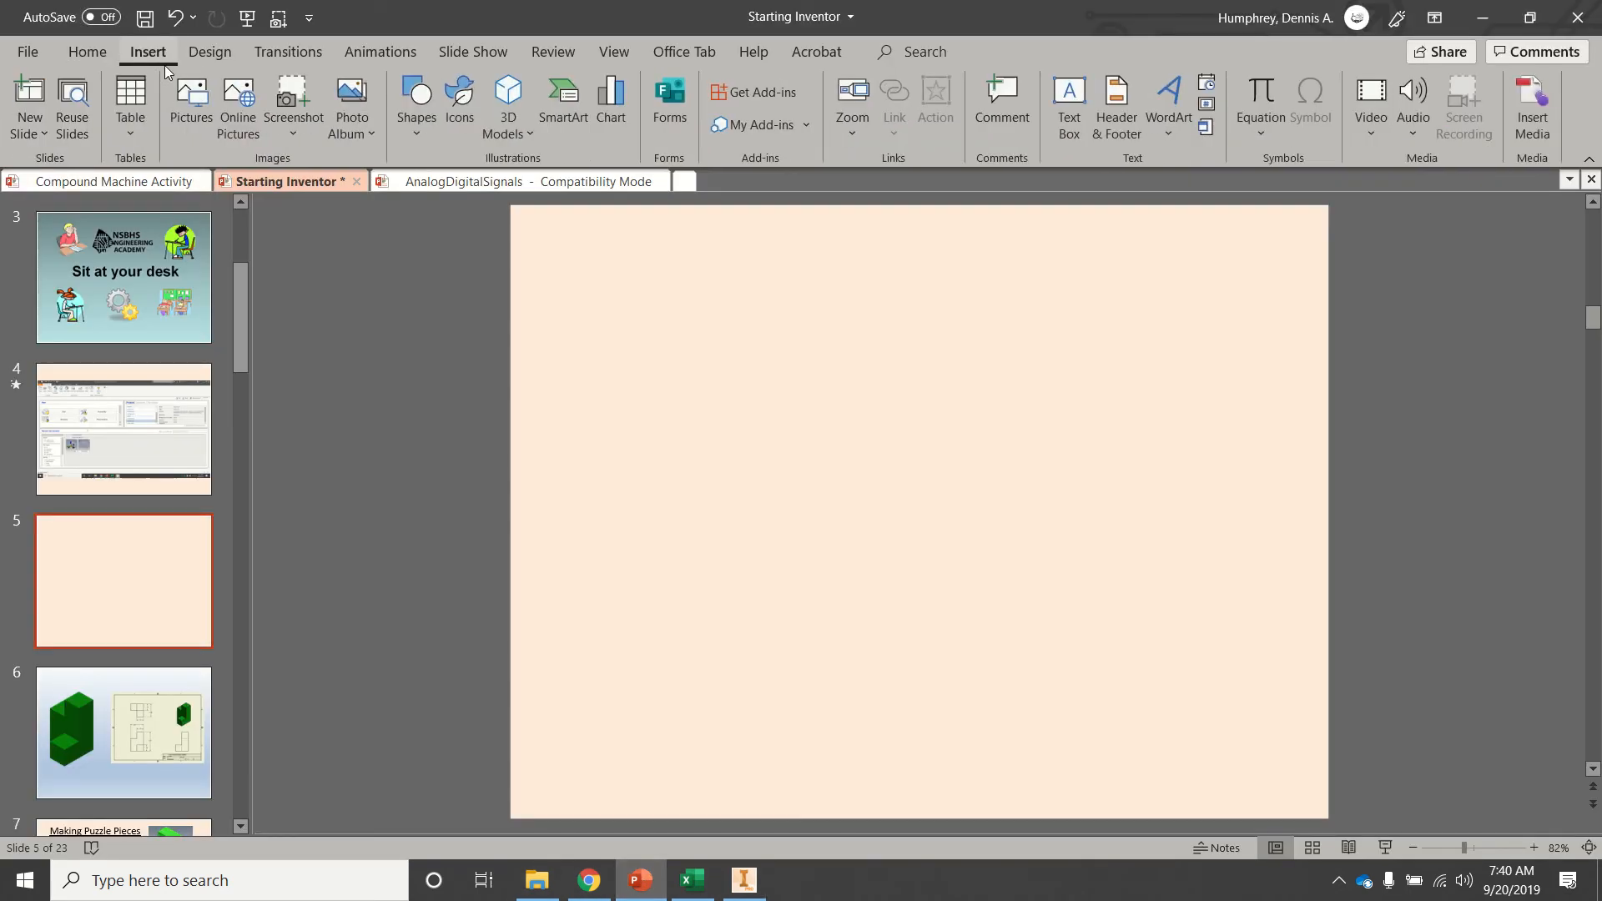
click(200, 101)
click(88, 114)
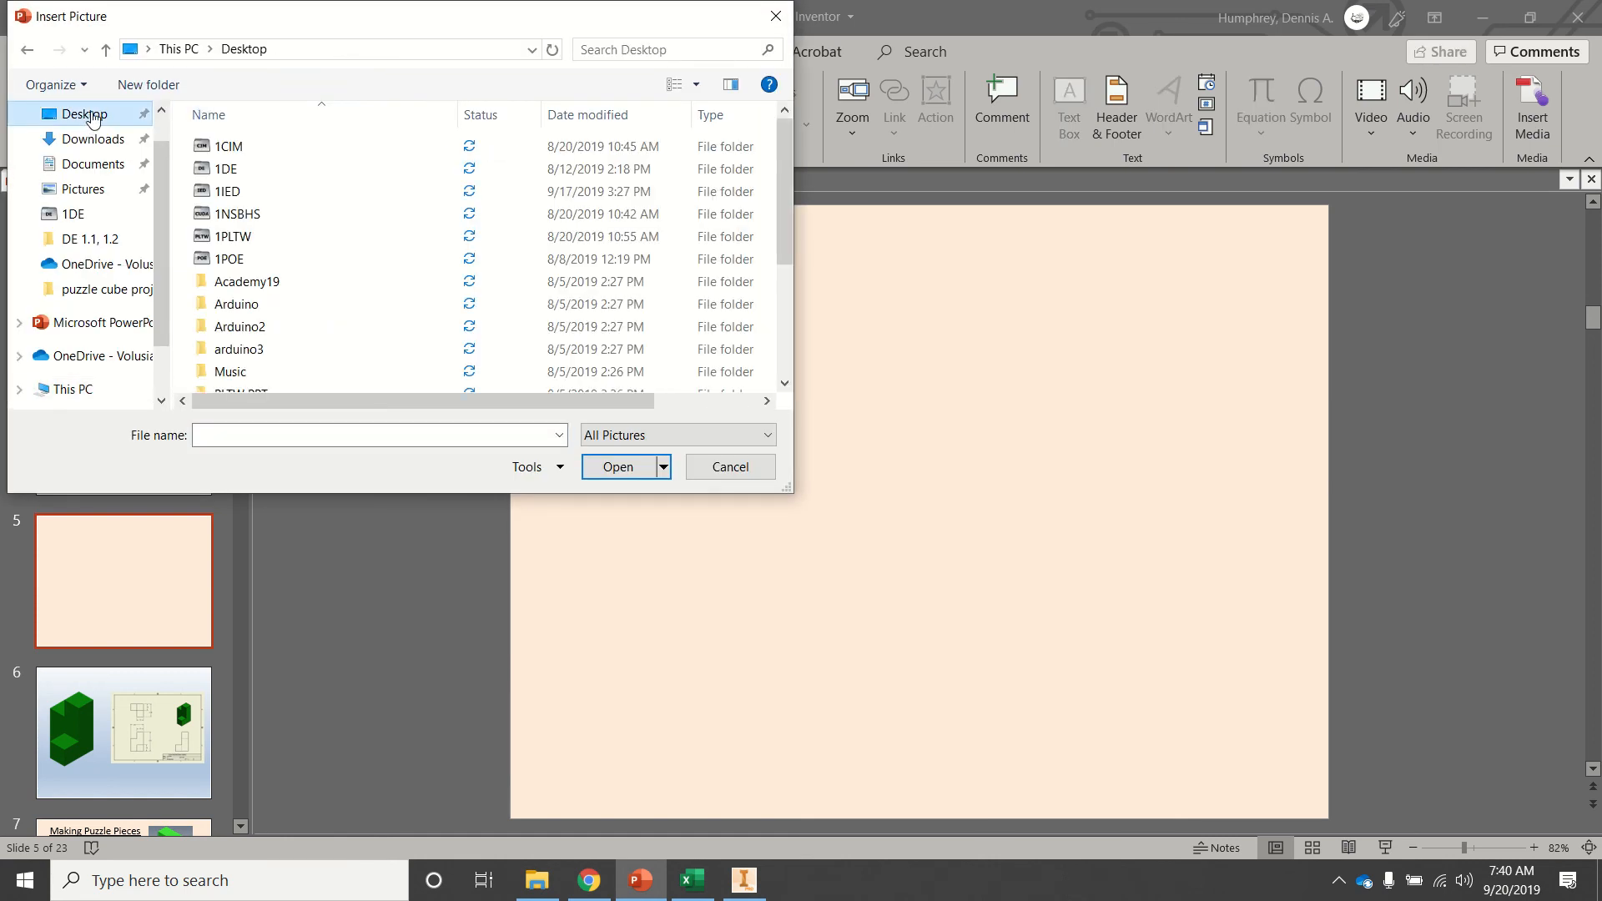
scroll(339, 230, down, 3)
click(227, 360)
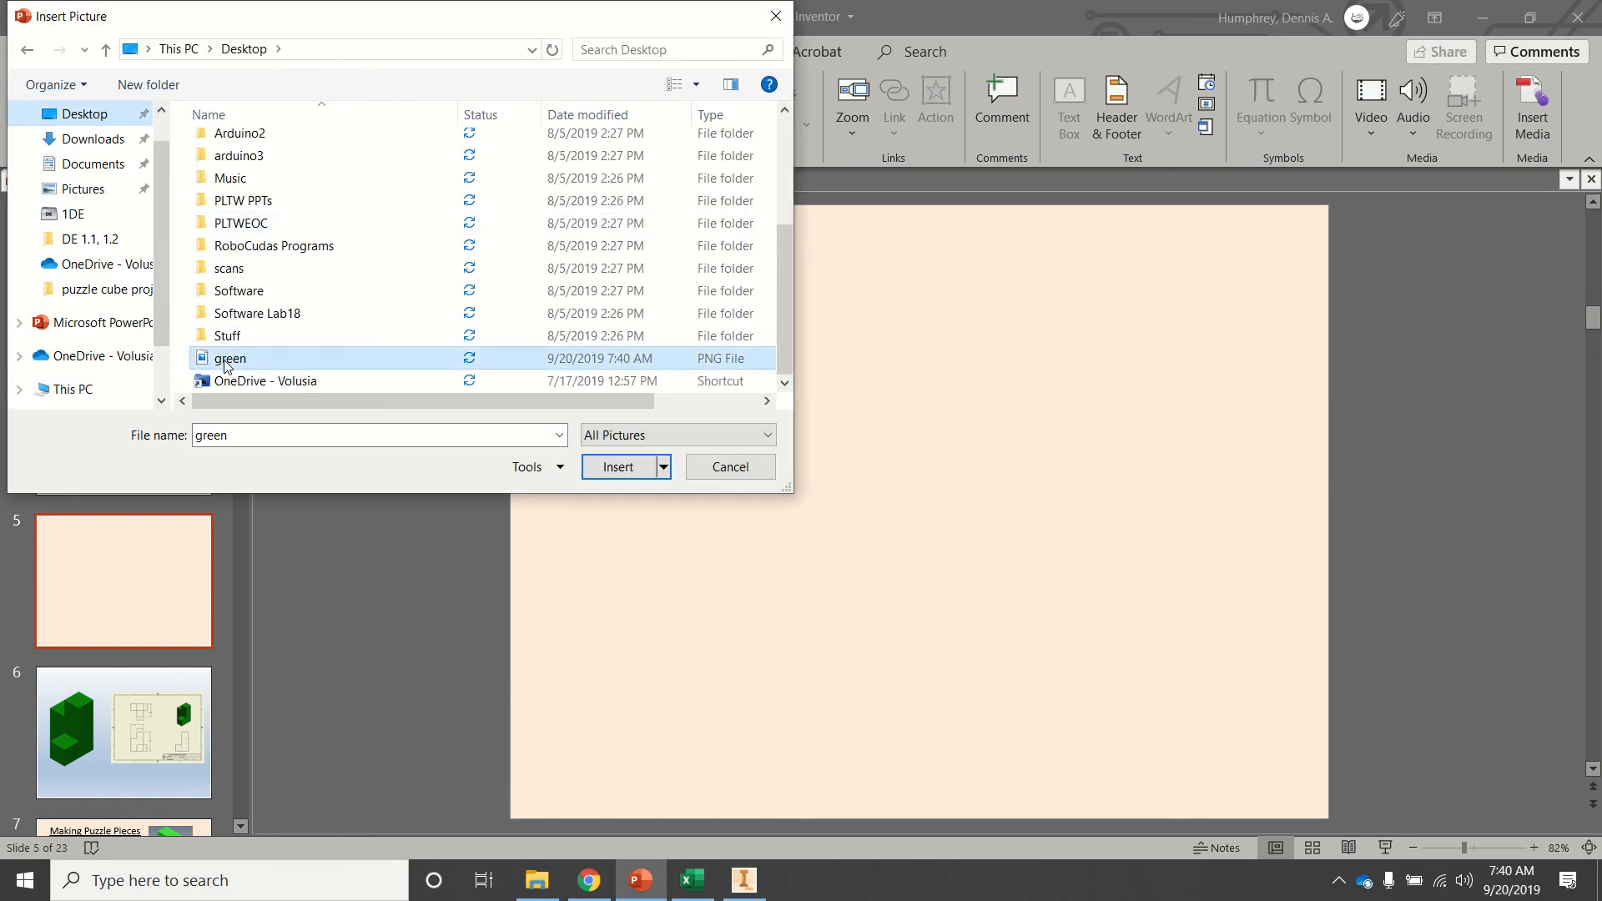
double_click(227, 365)
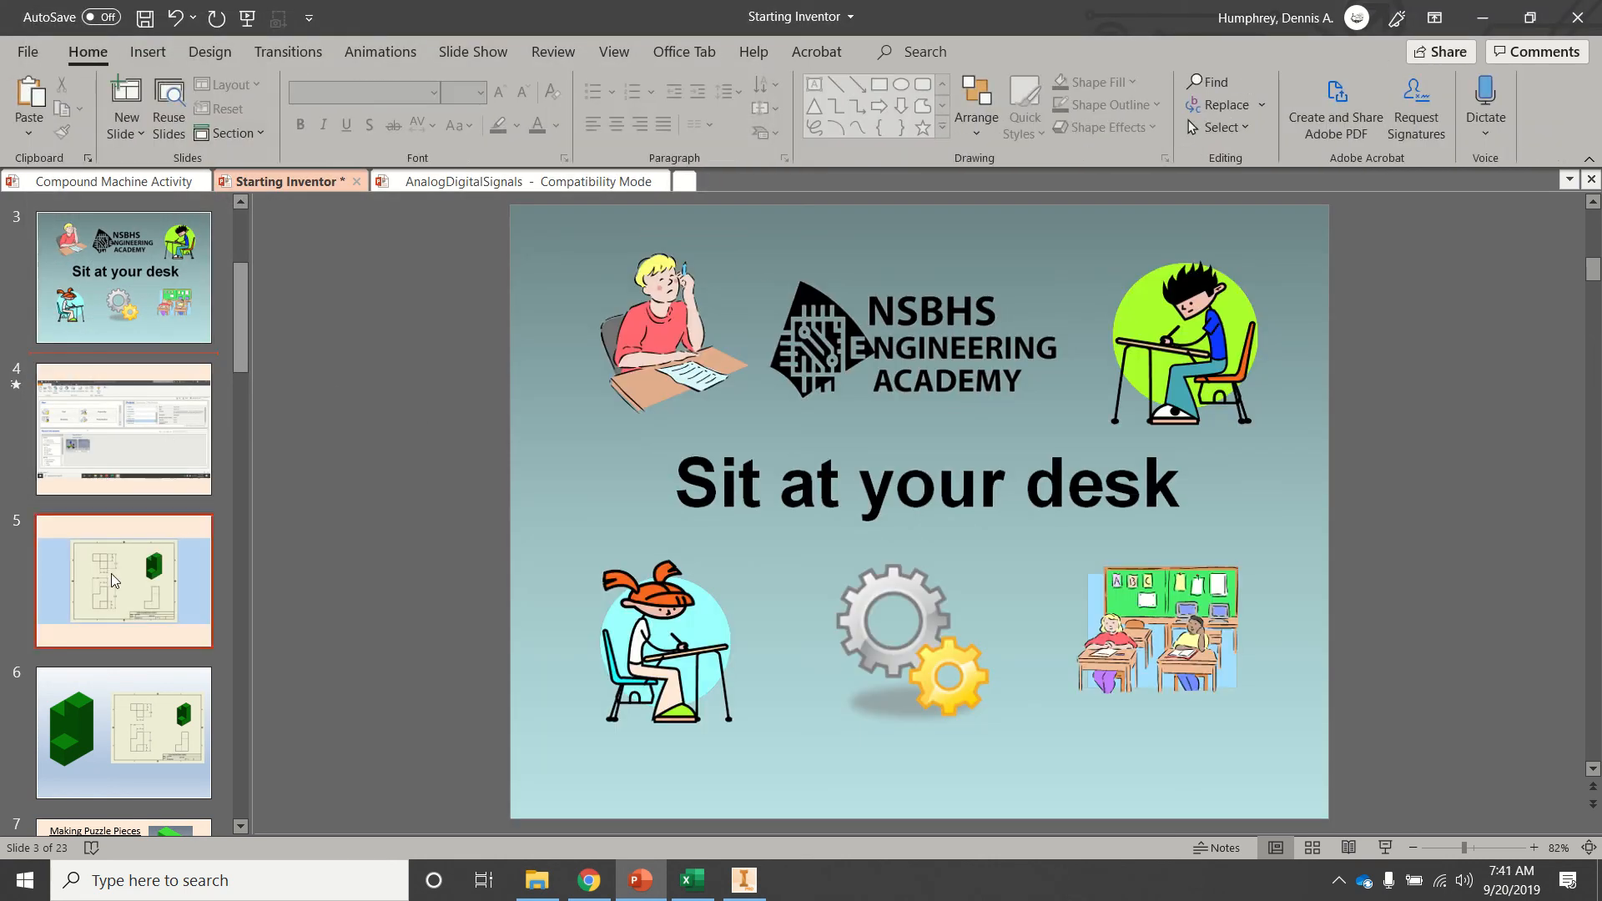
Crop the blue margins off the left and right sides of the drawing picture on slide 5.
click(114, 580)
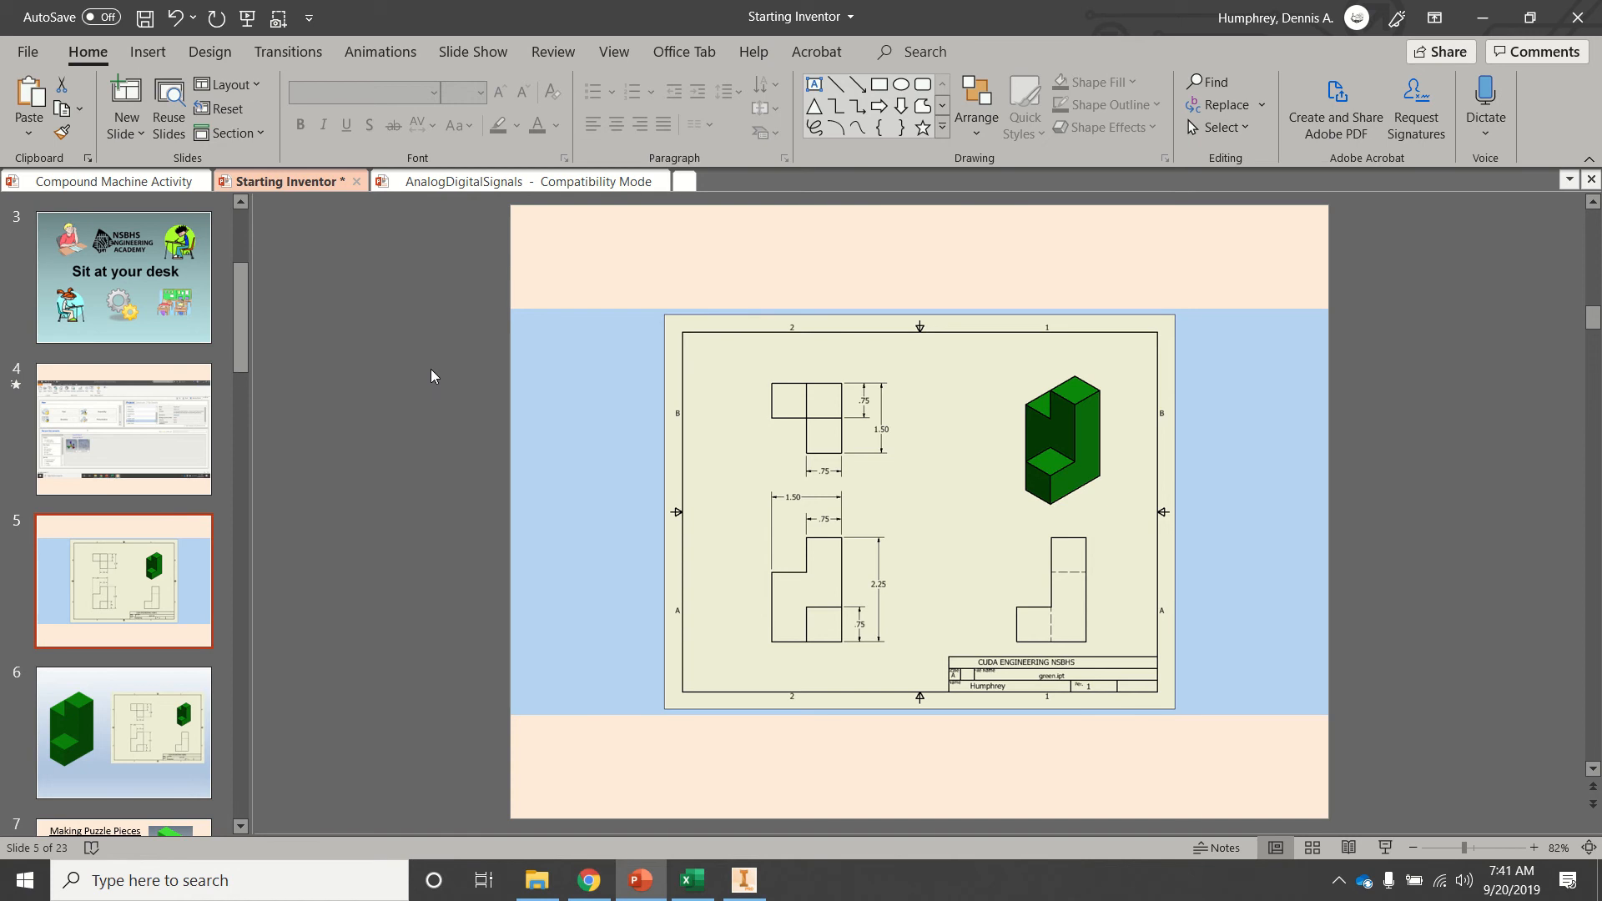
click(751, 407)
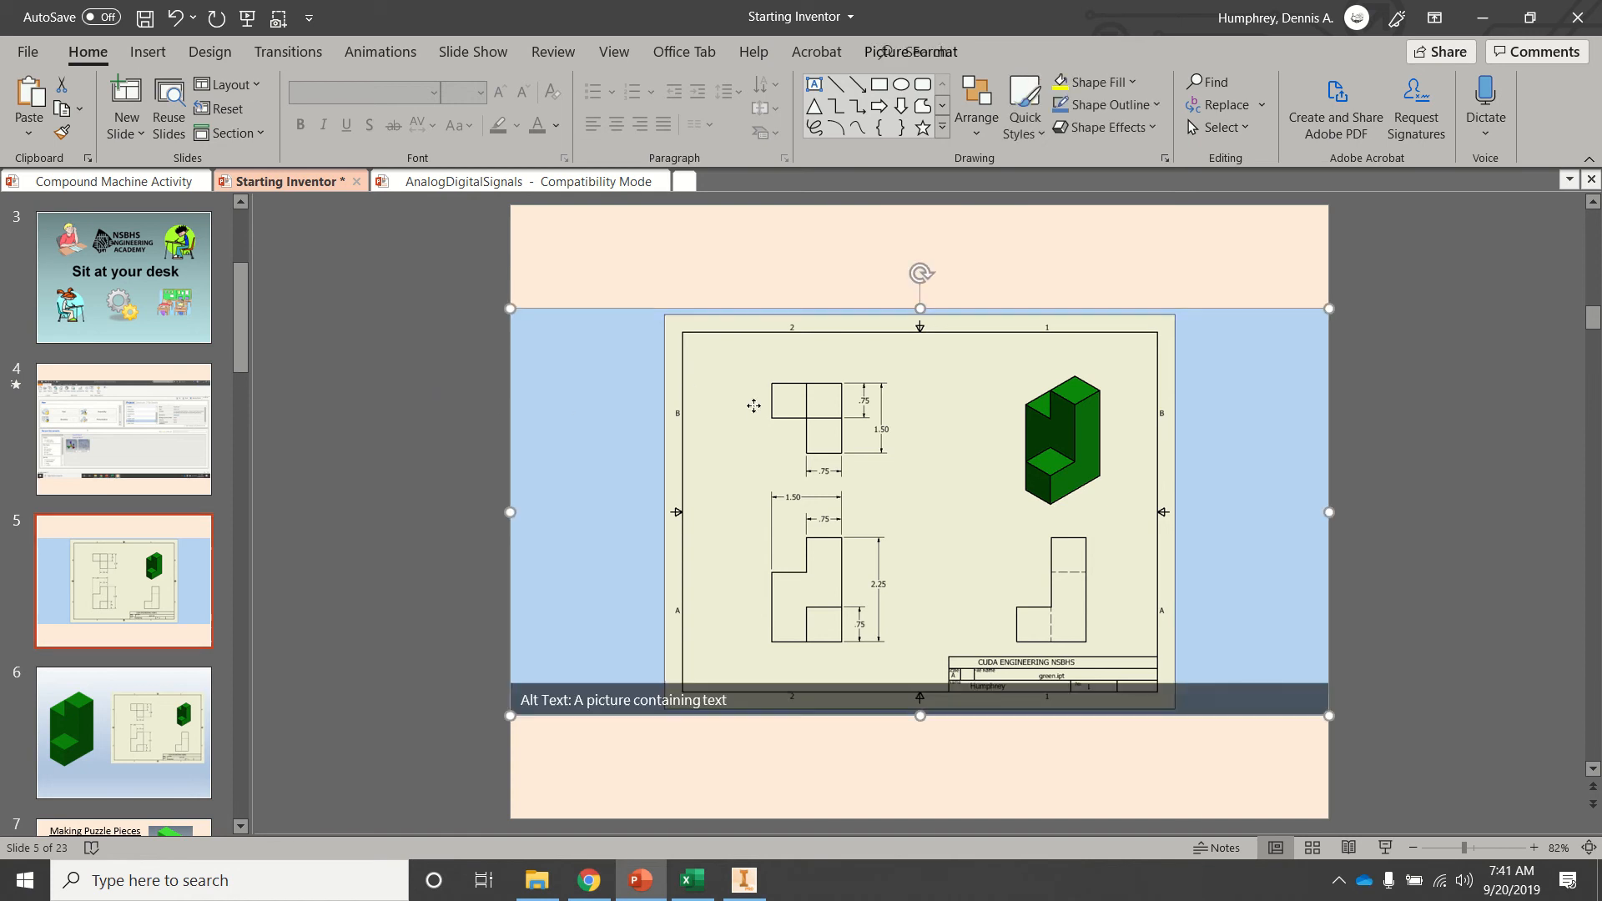
click(913, 52)
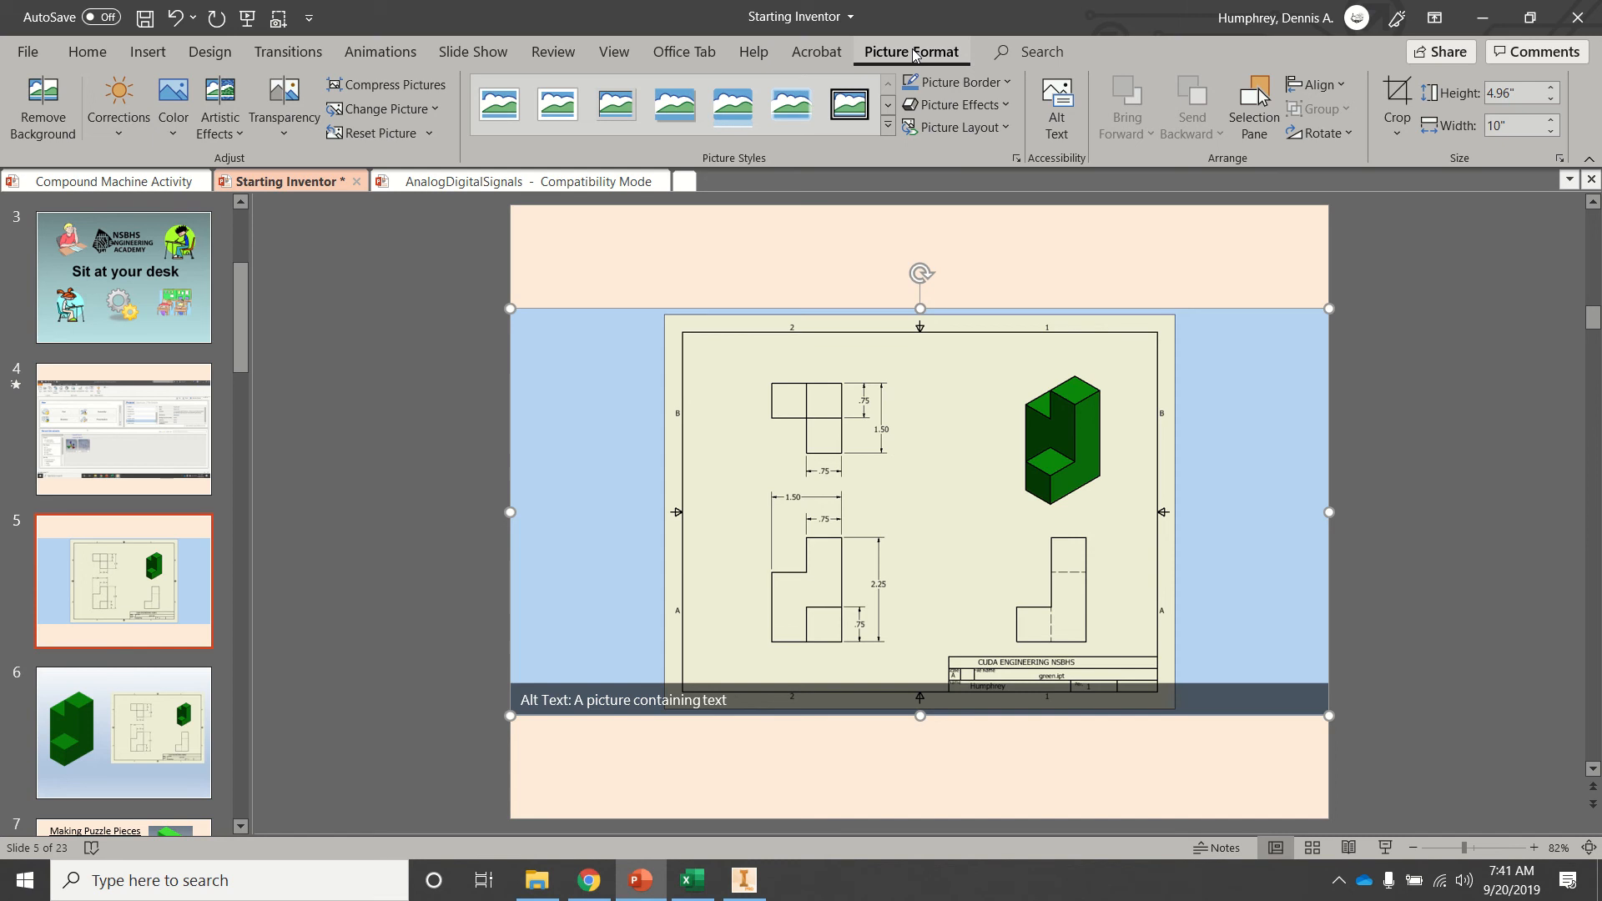
click(1398, 102)
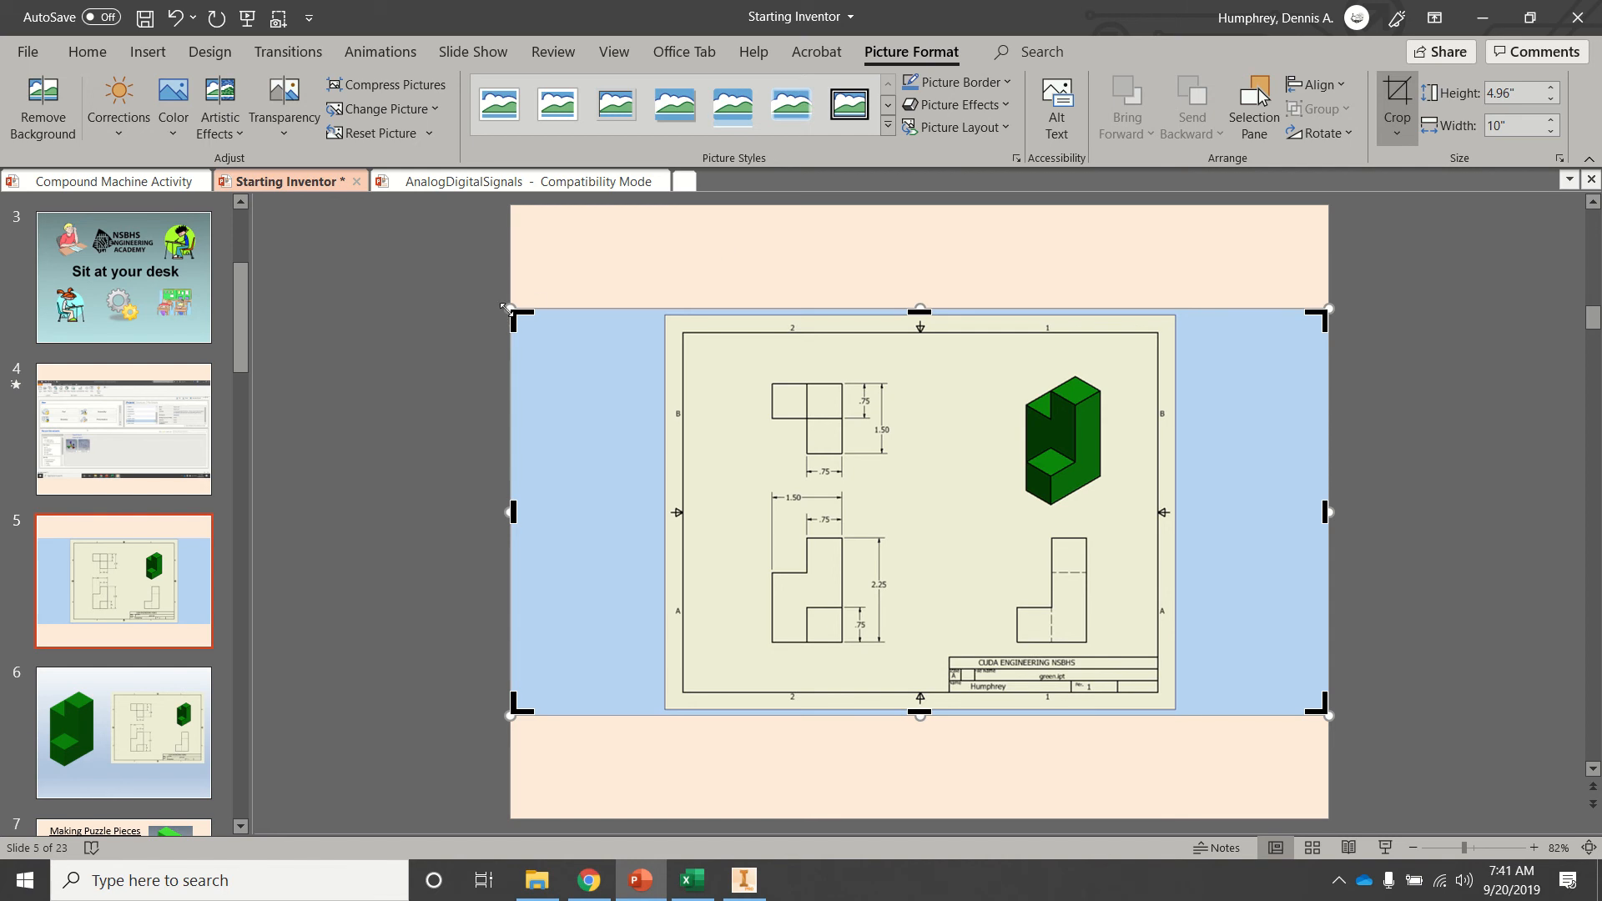
drag(515, 314, 668, 314)
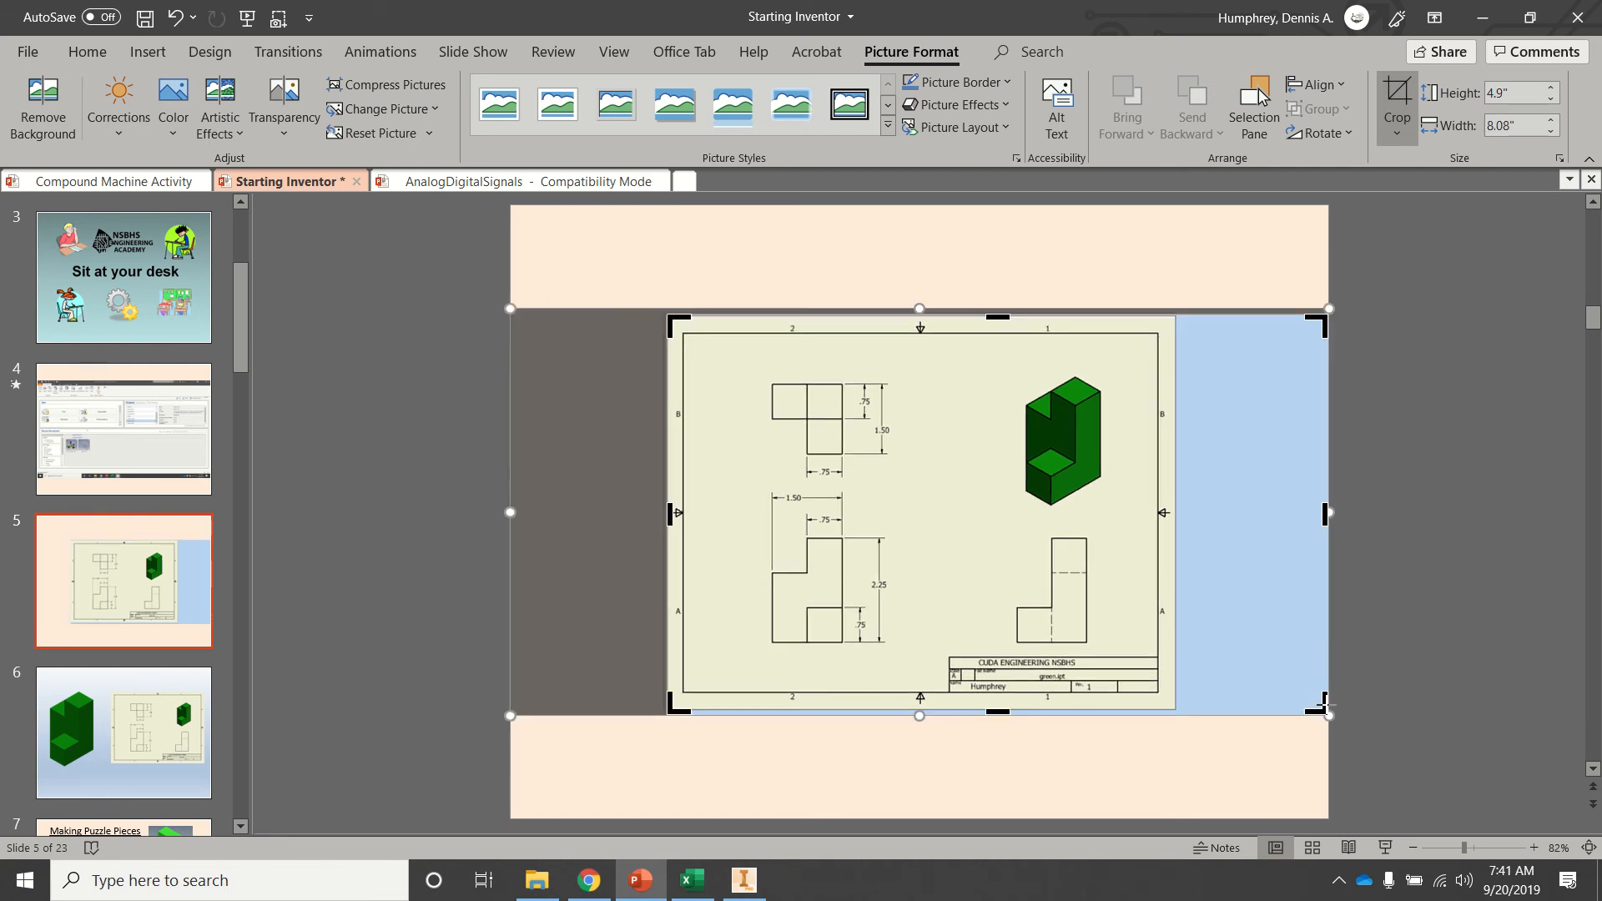
drag(1325, 703, 1172, 710)
click(1211, 783)
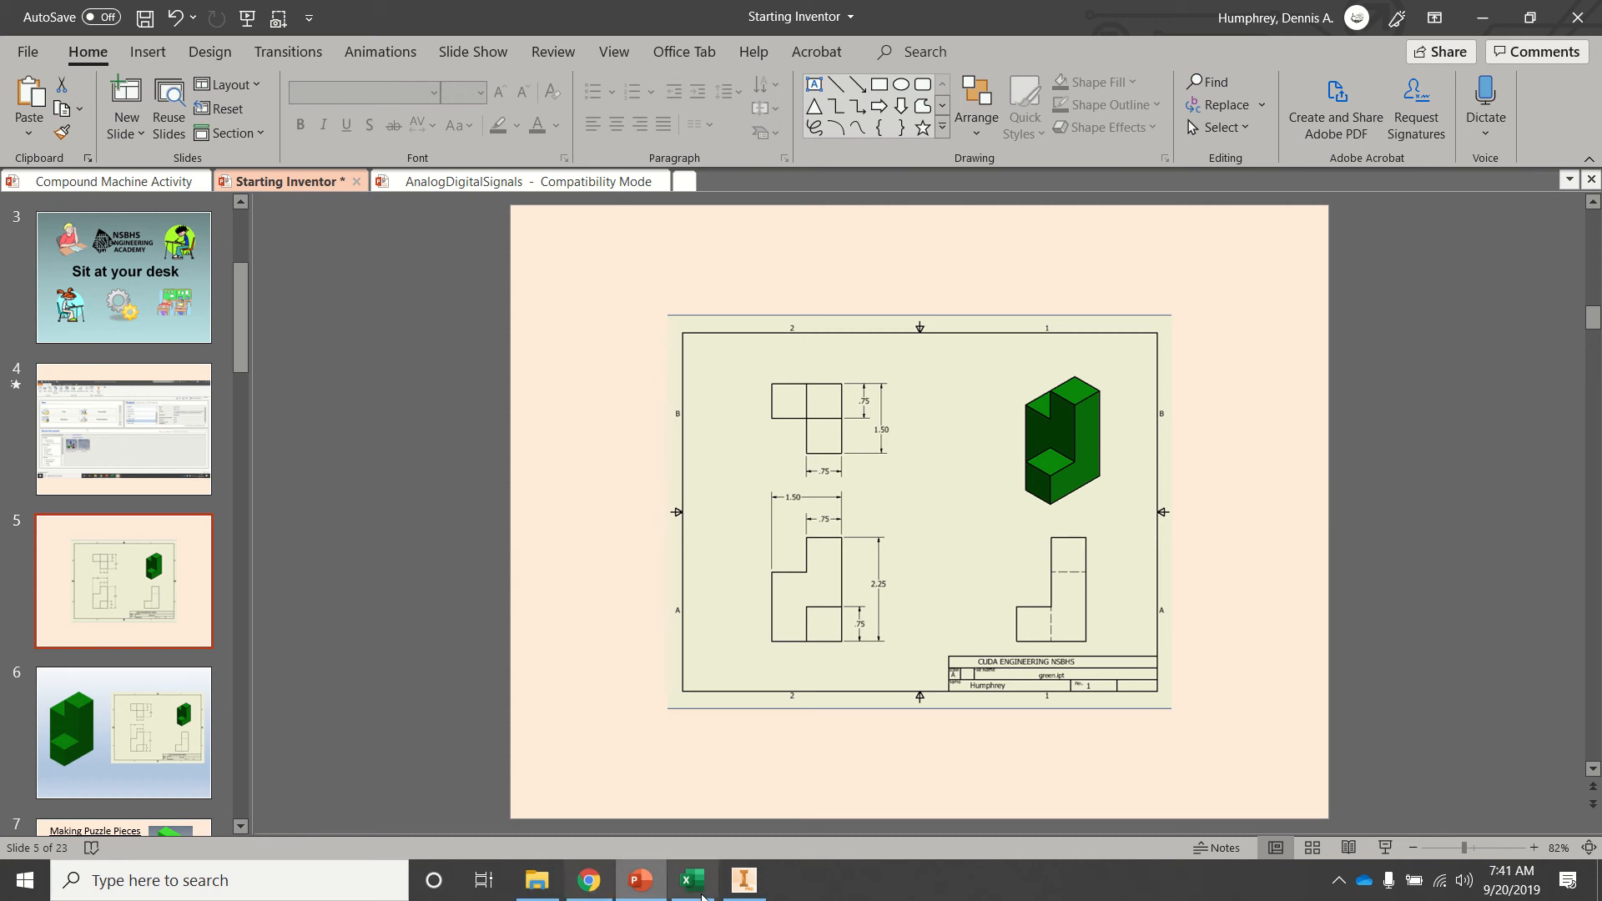
click(744, 880)
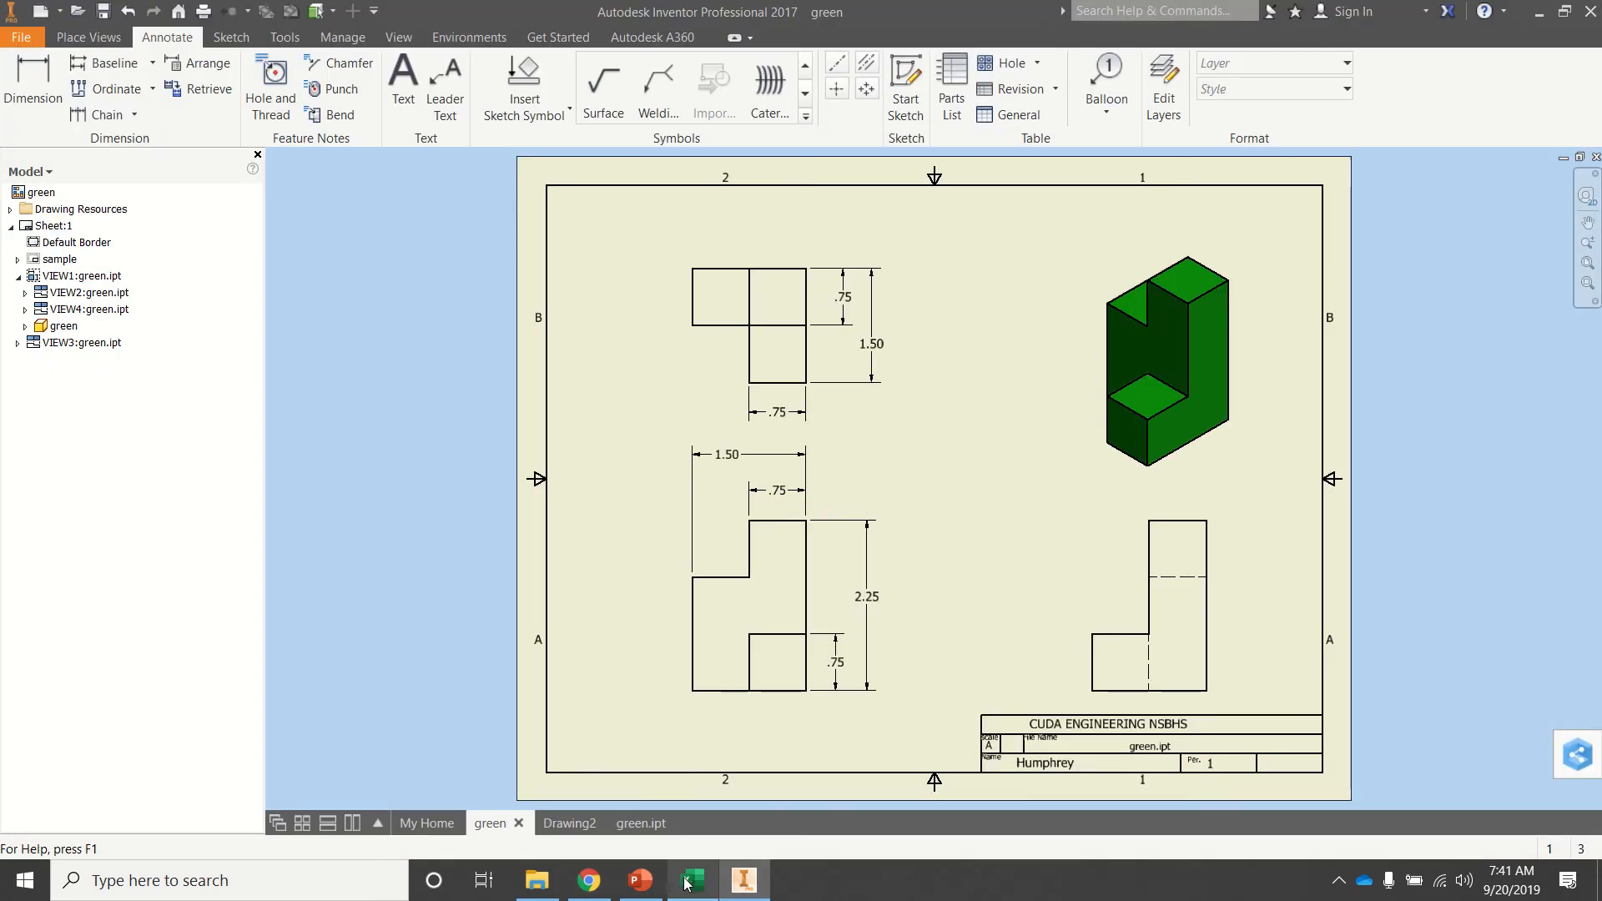
click(589, 880)
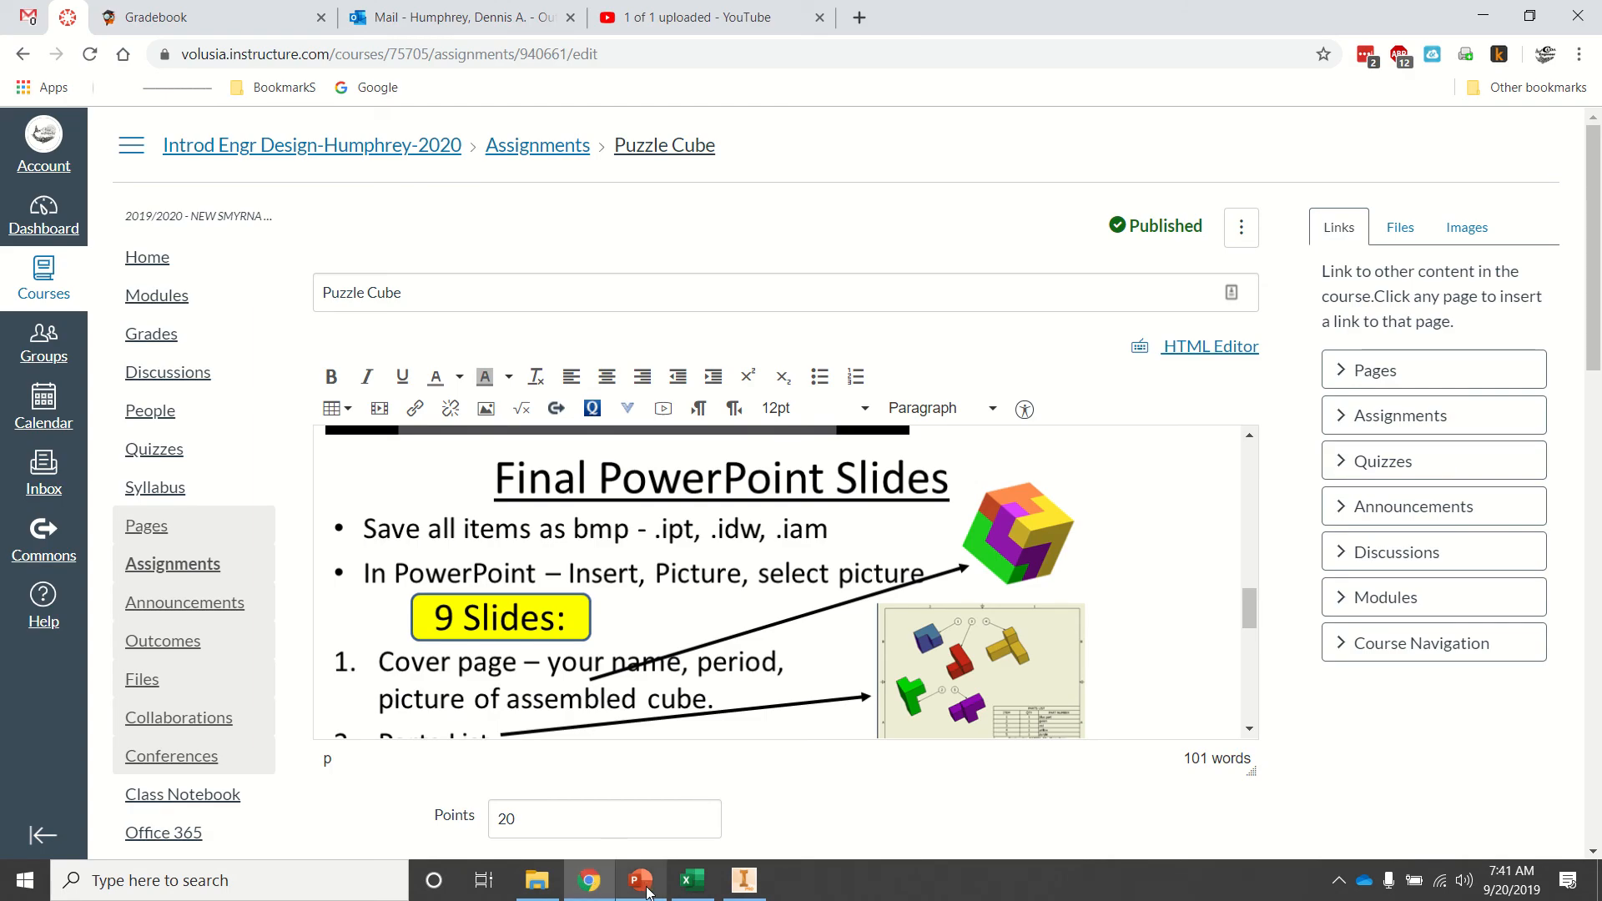
click(640, 881)
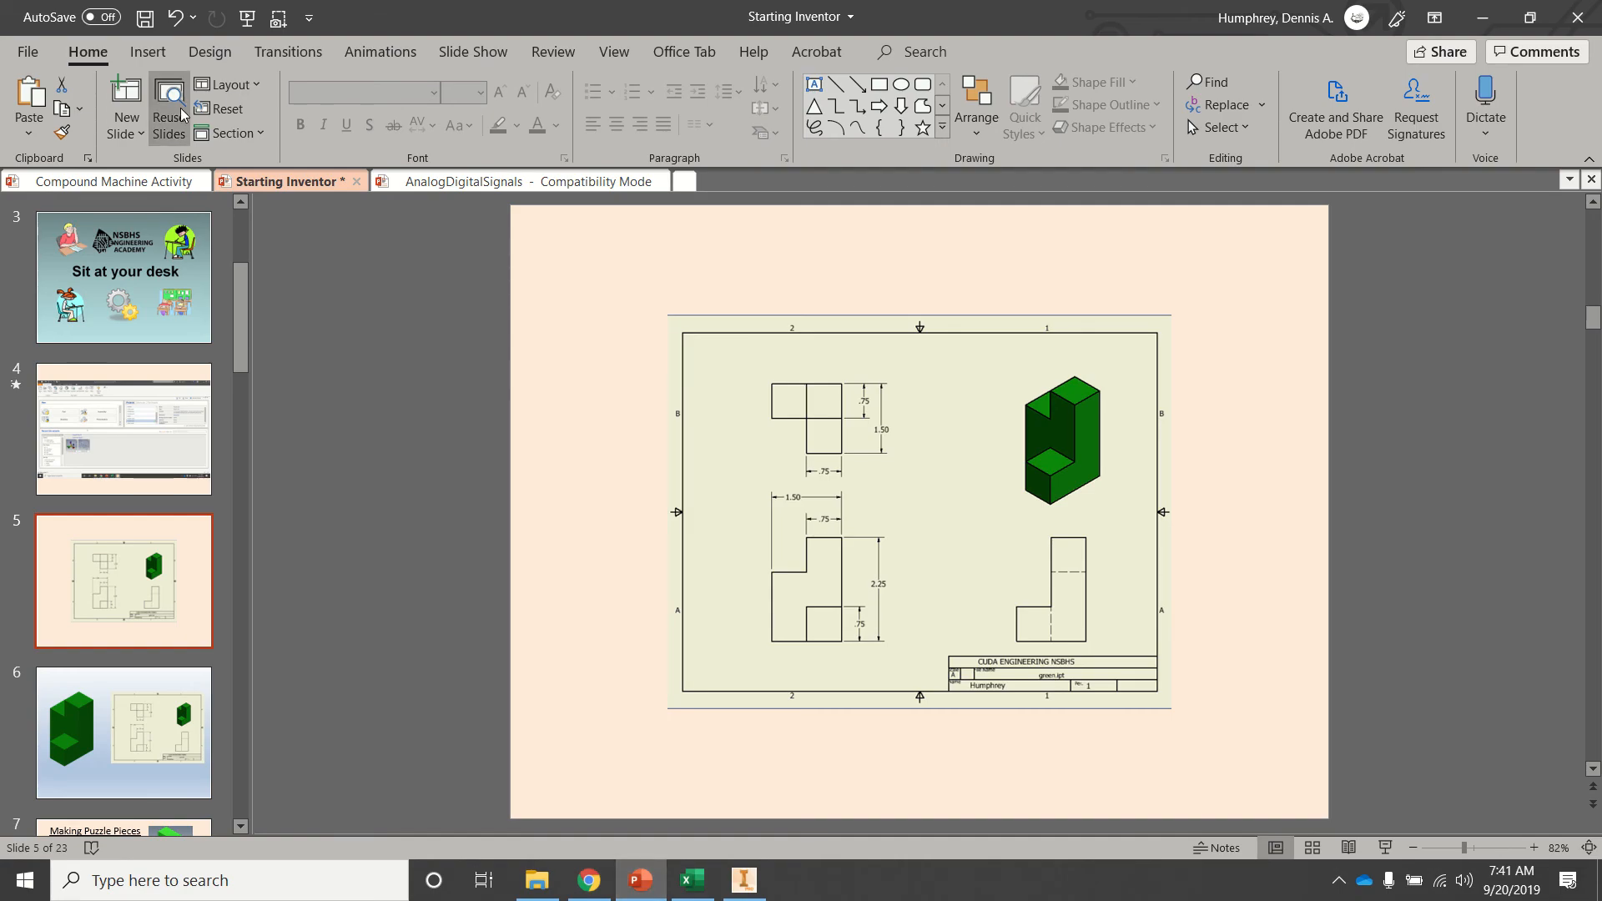
click(148, 52)
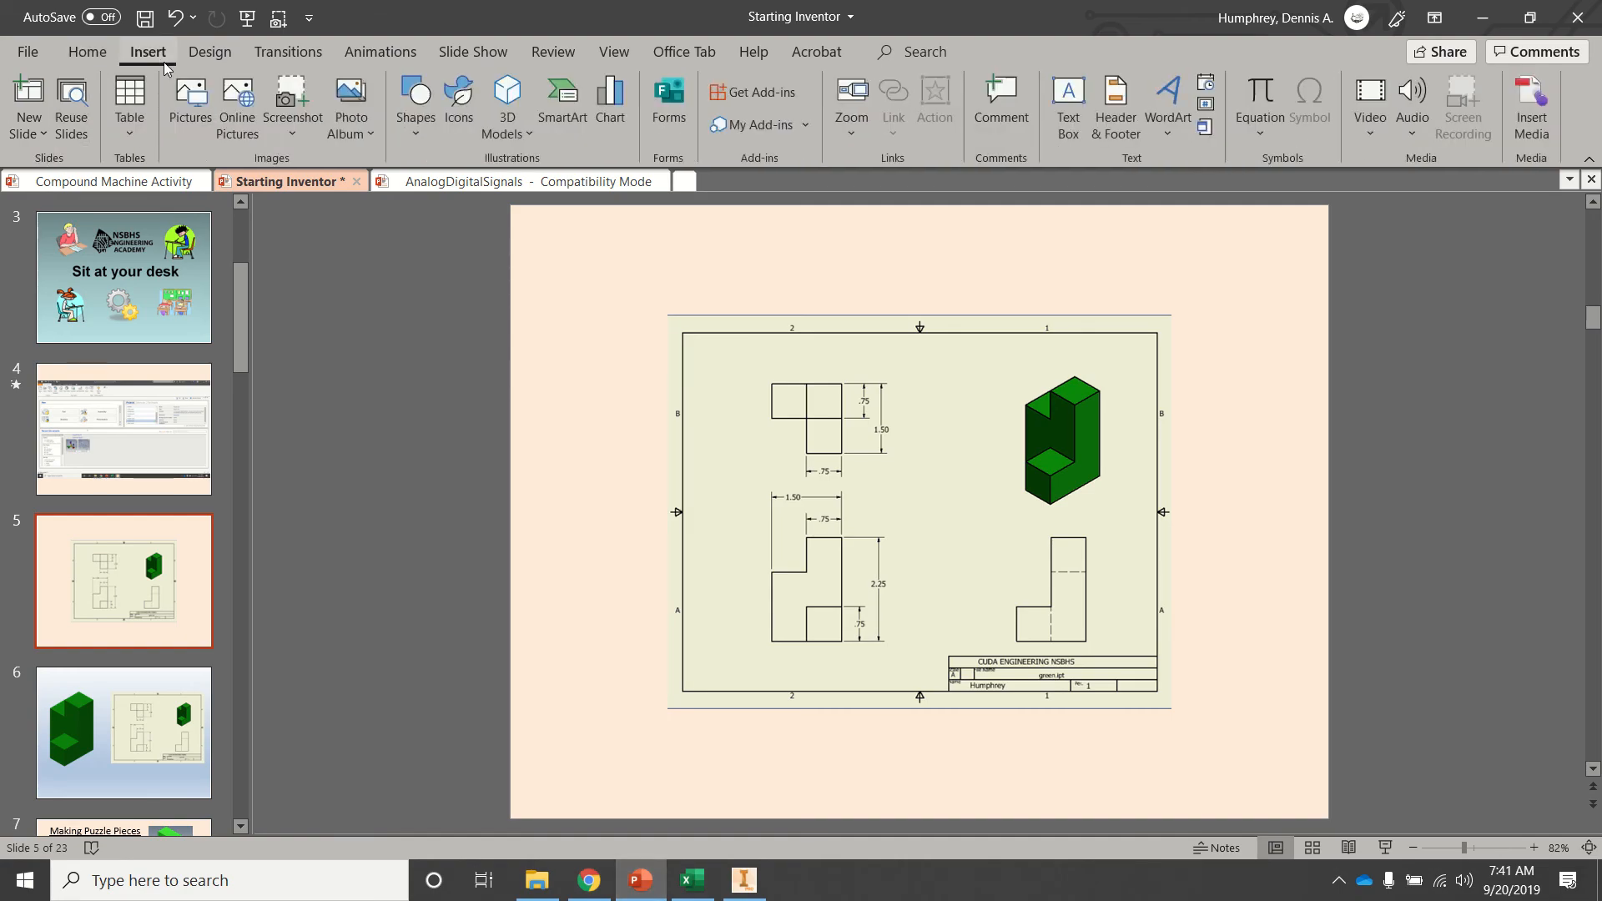
click(293, 124)
click(314, 322)
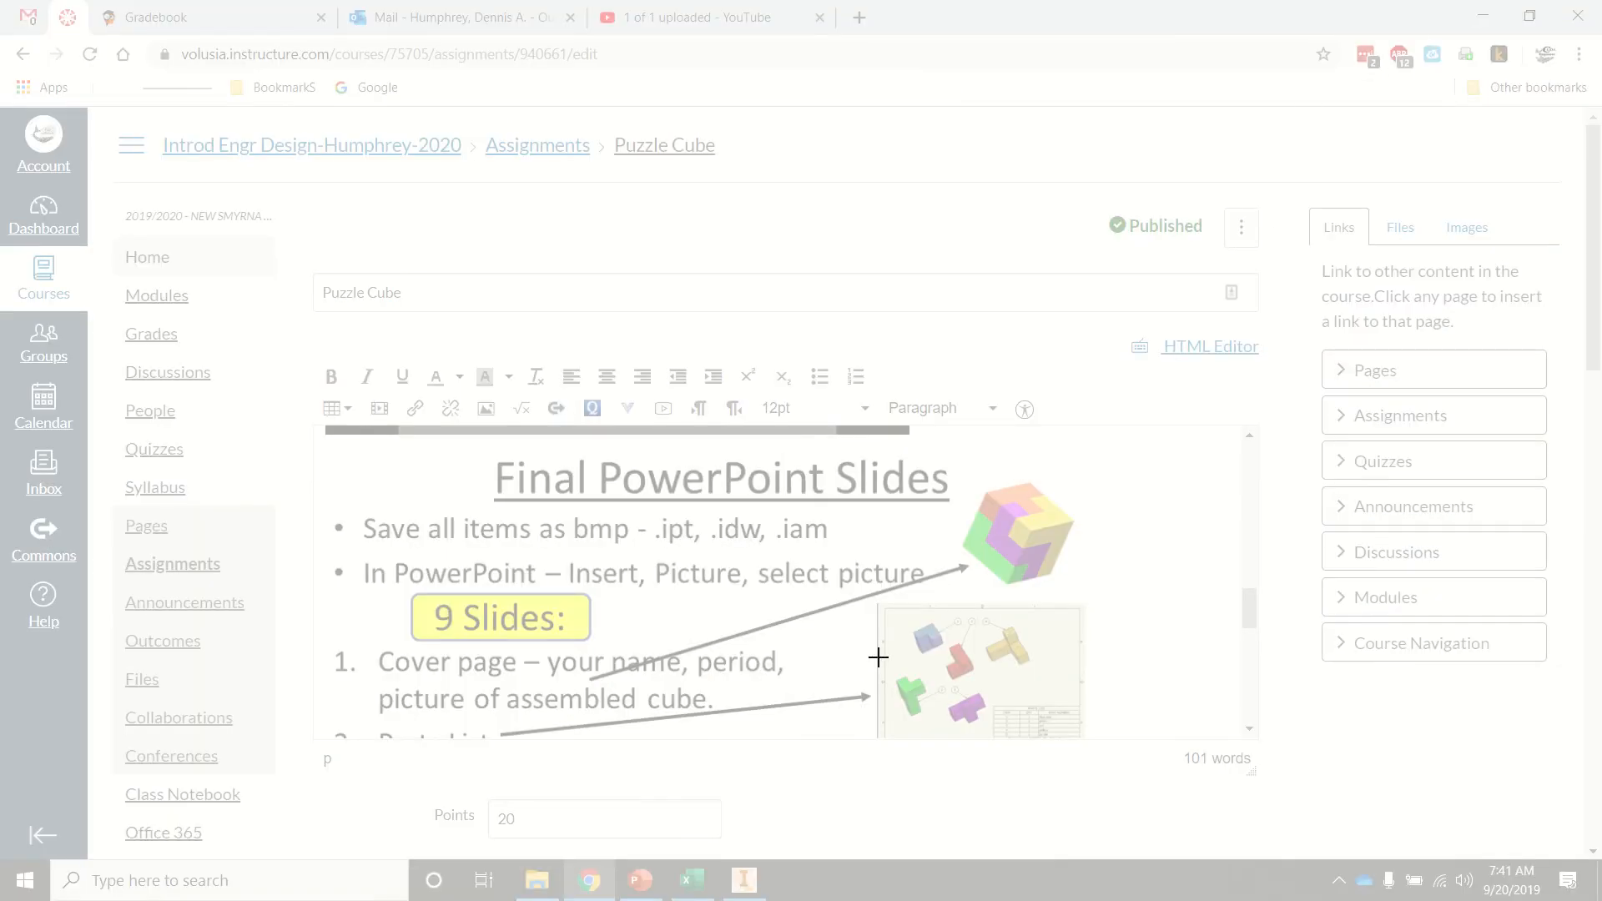
key(Escape)
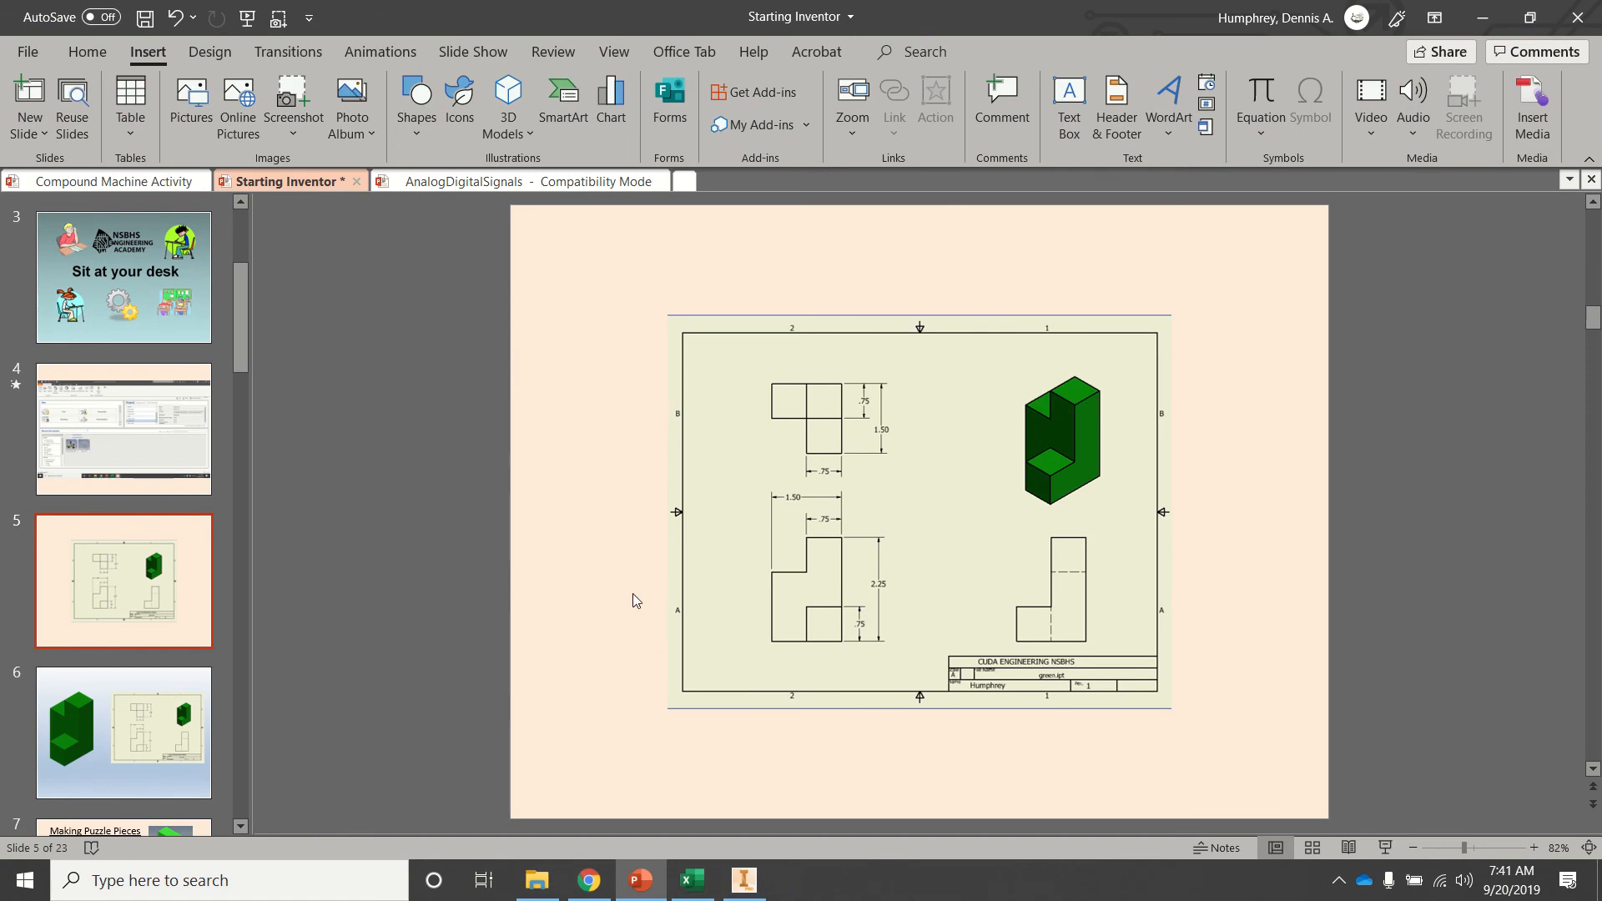
Return to PowerPoint and open slide 6 with the green block and drawing to review it.
click(745, 878)
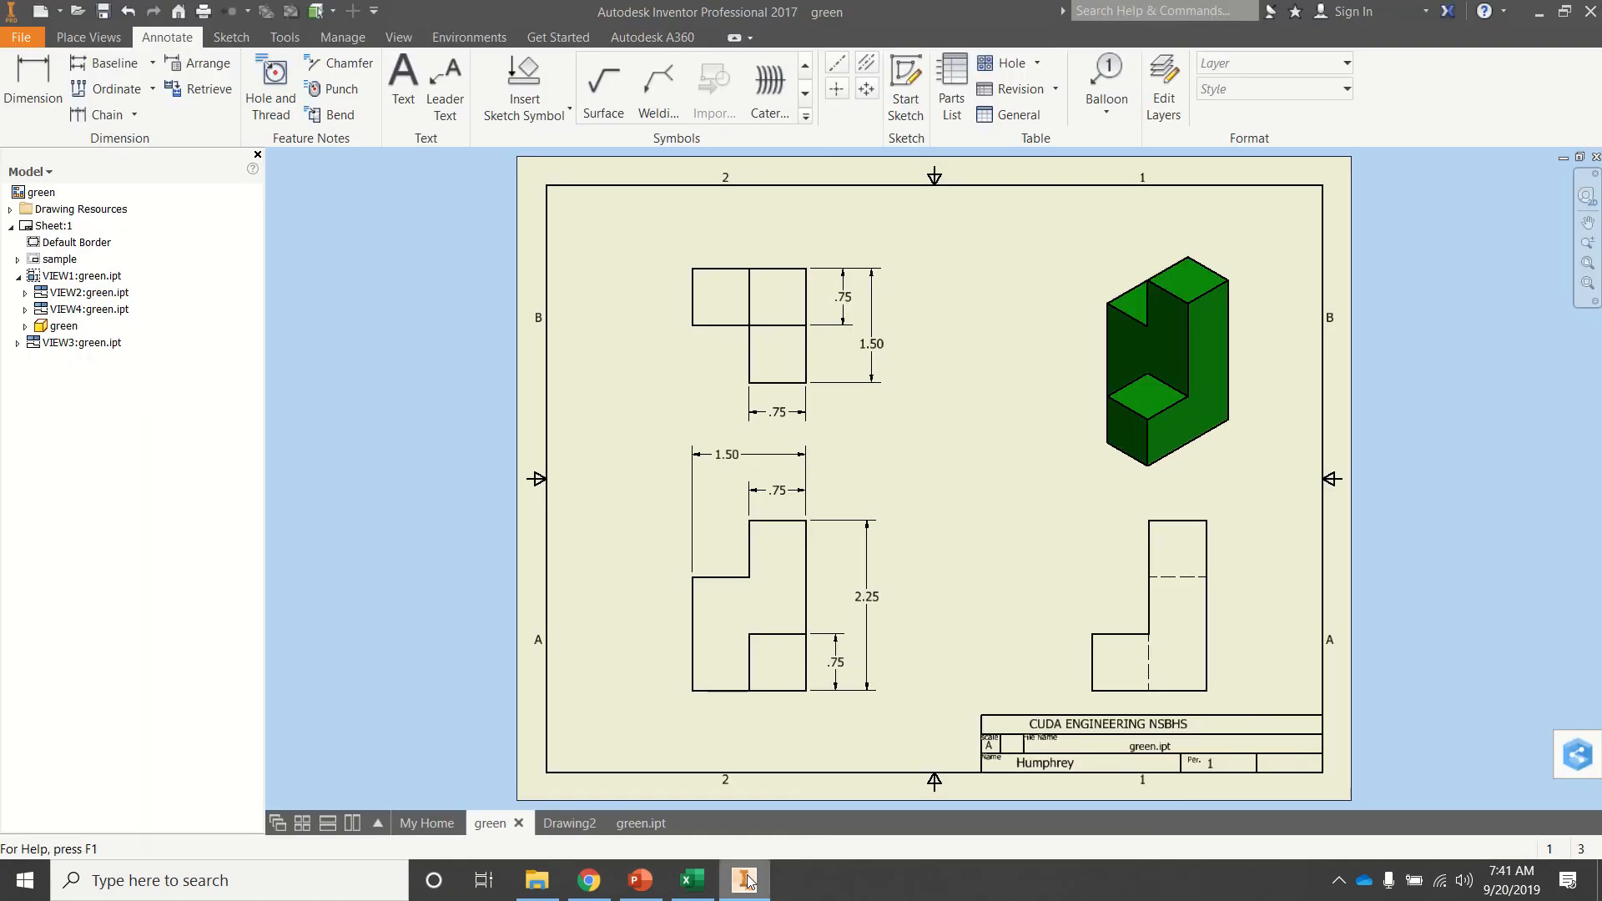
click(641, 881)
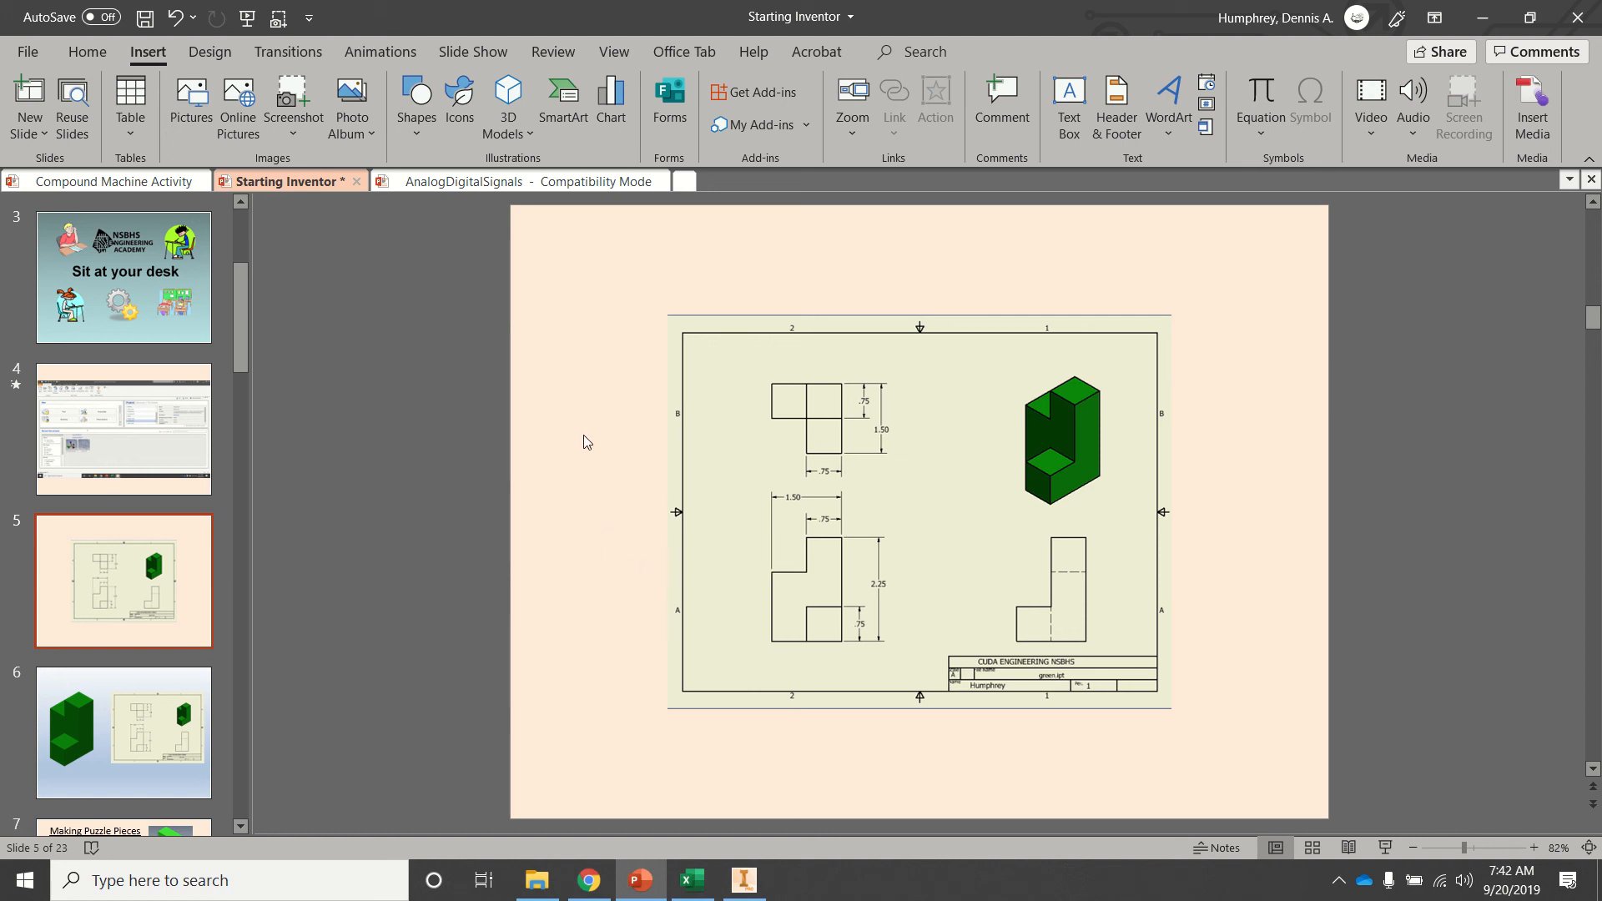
click(129, 690)
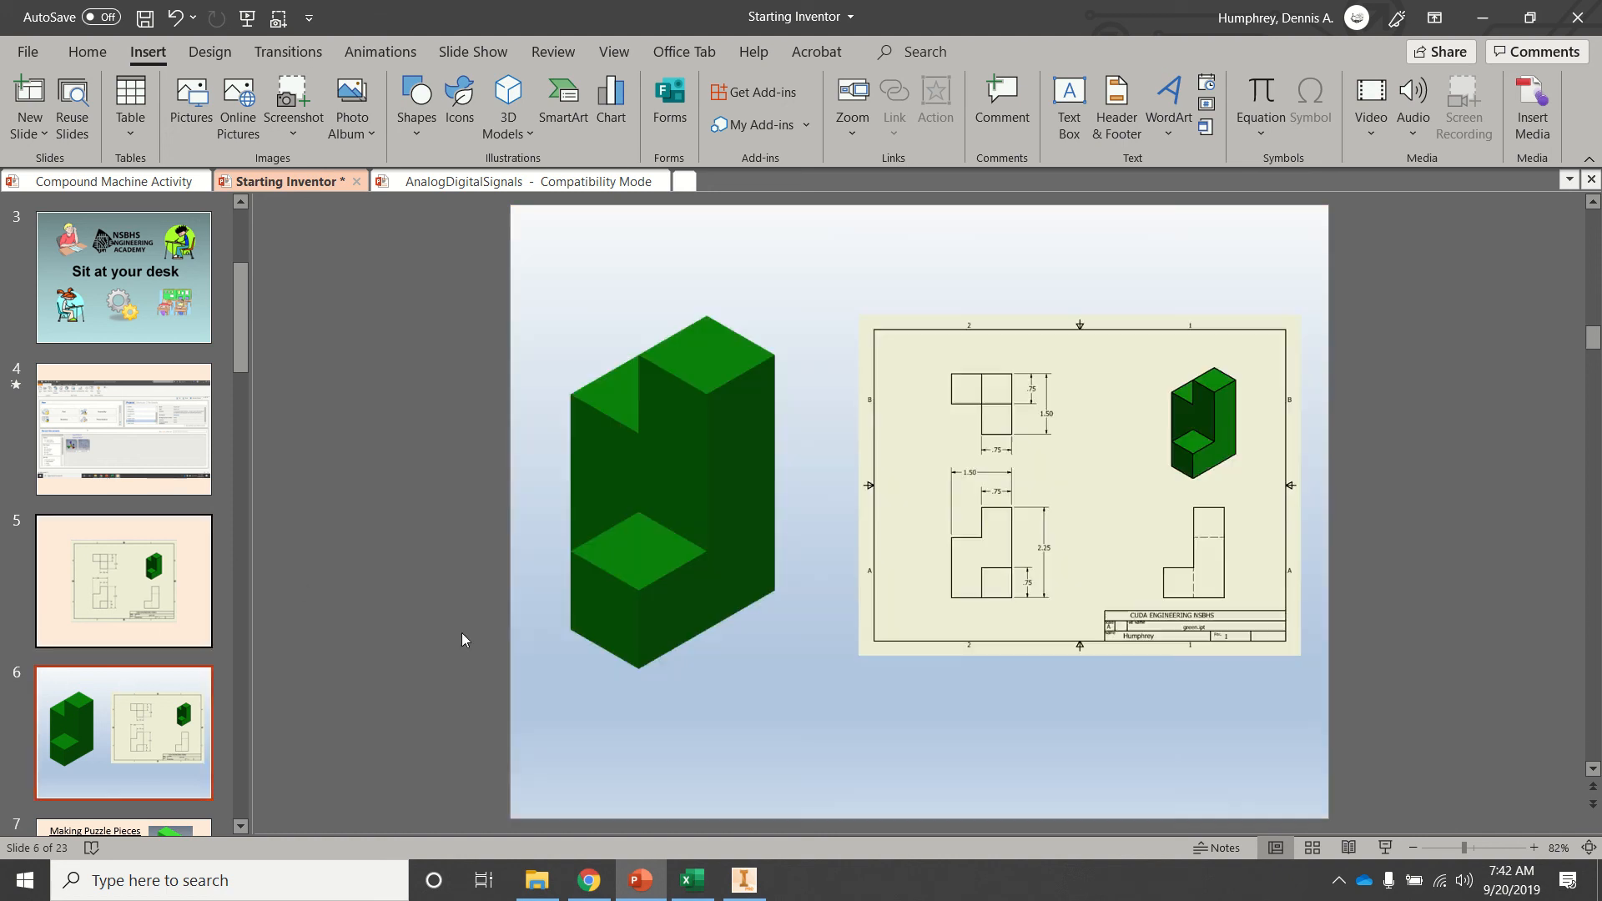